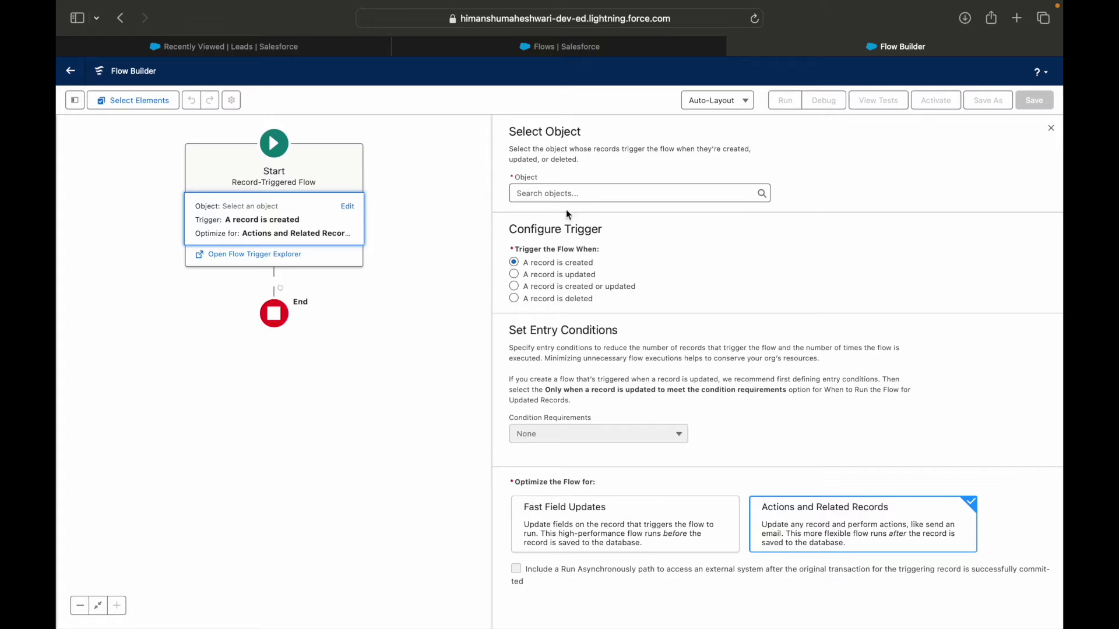
Step: Set the flow's triggering object to Lead
type("K")
key("BackSpace")
type("Lead")
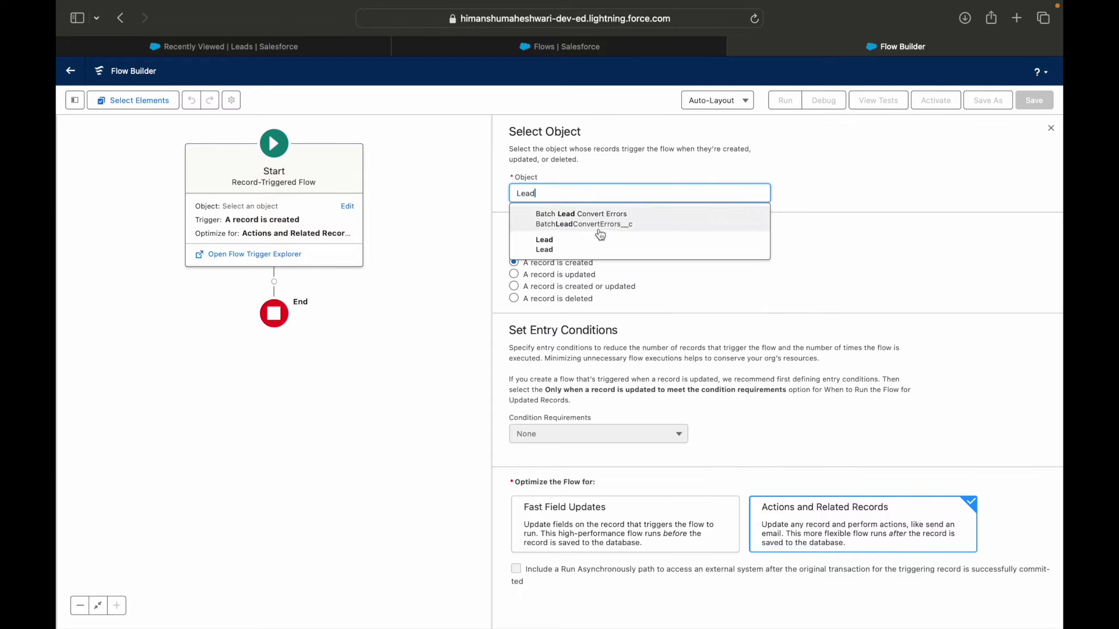
left_click(603, 240)
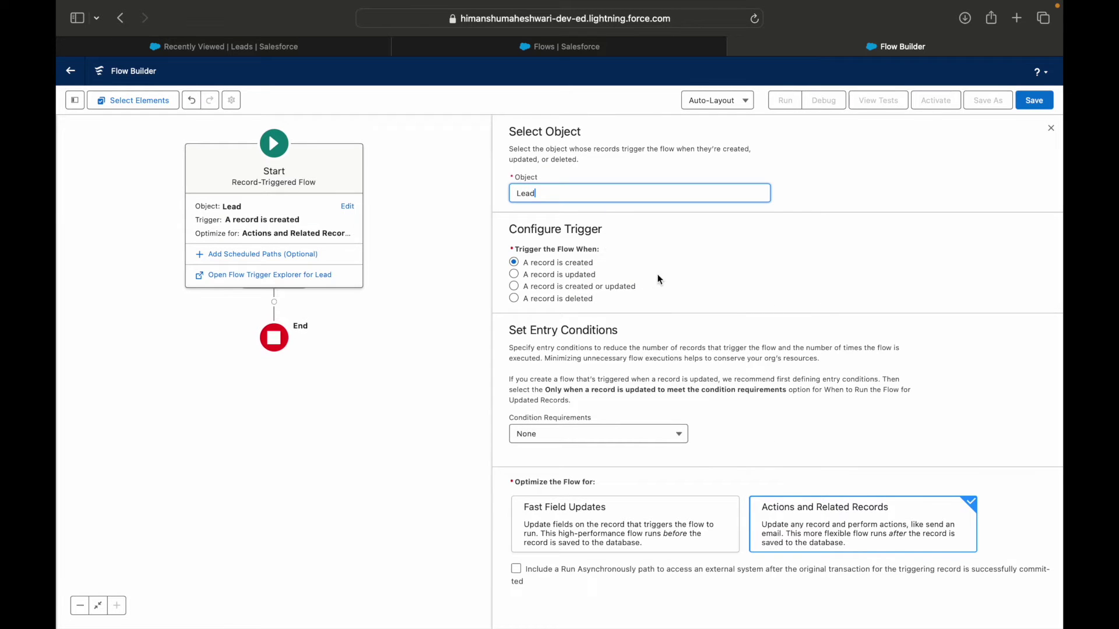
Step: Add an All Conditions Are Met (AND) entry condition: LeadSource Equals Web
left_click(585, 442)
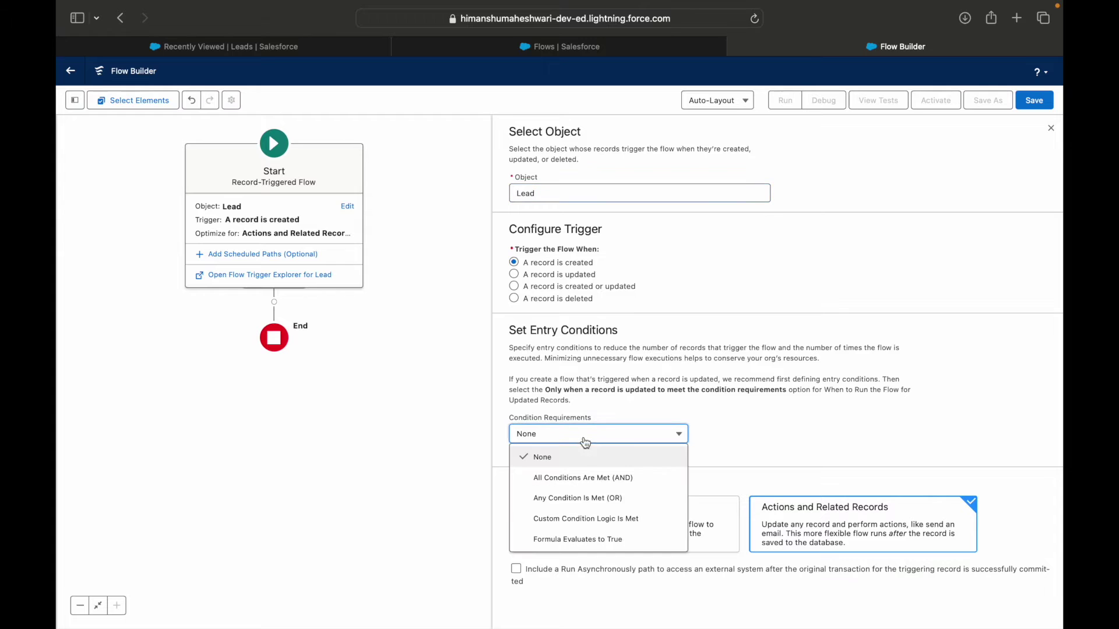
left_click(577, 478)
left_click(574, 479)
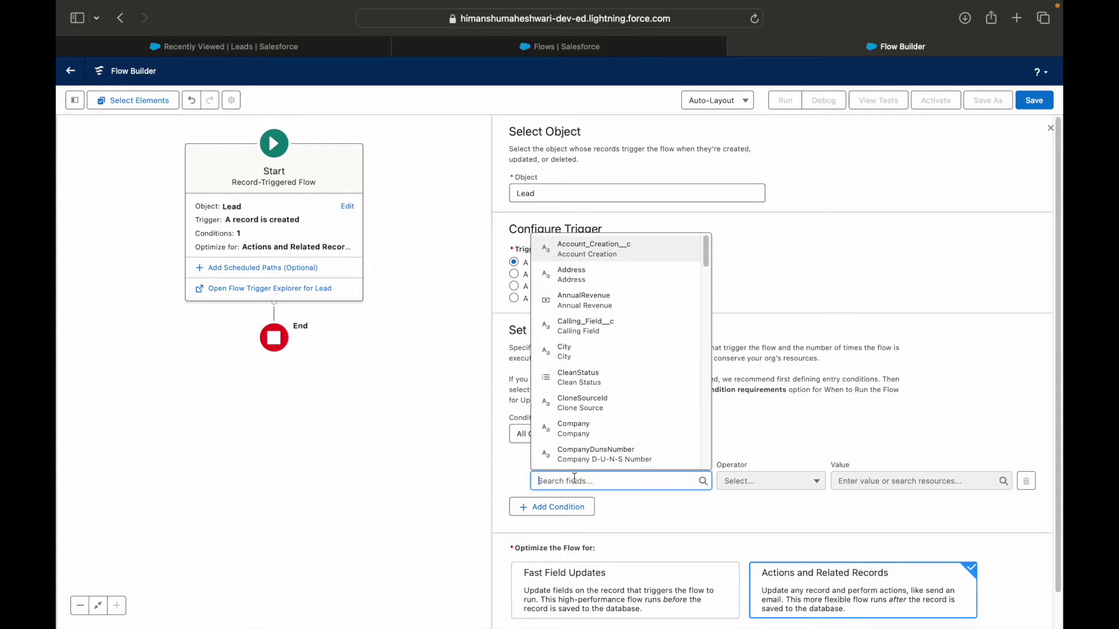
type("LeadSource")
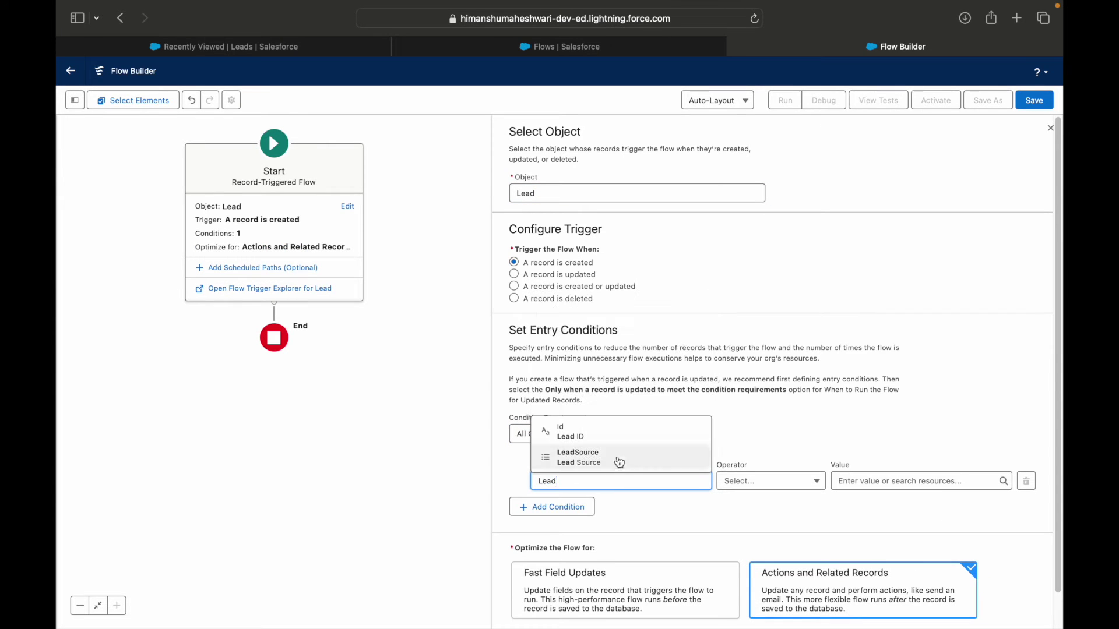
left_click(616, 457)
left_click(865, 481)
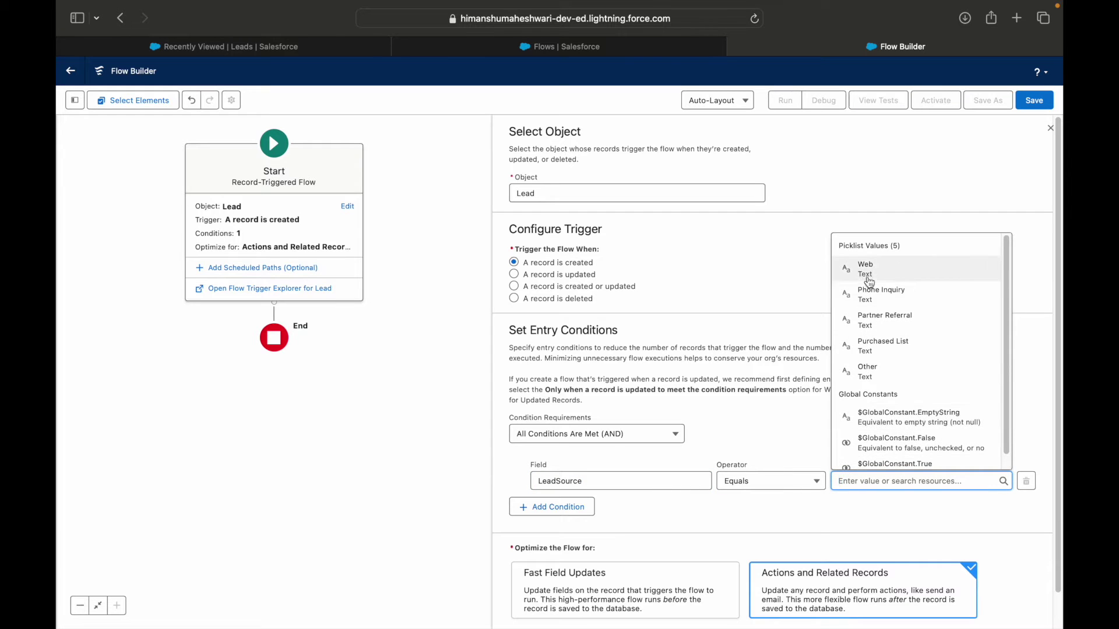
left_click(867, 269)
left_click(863, 365)
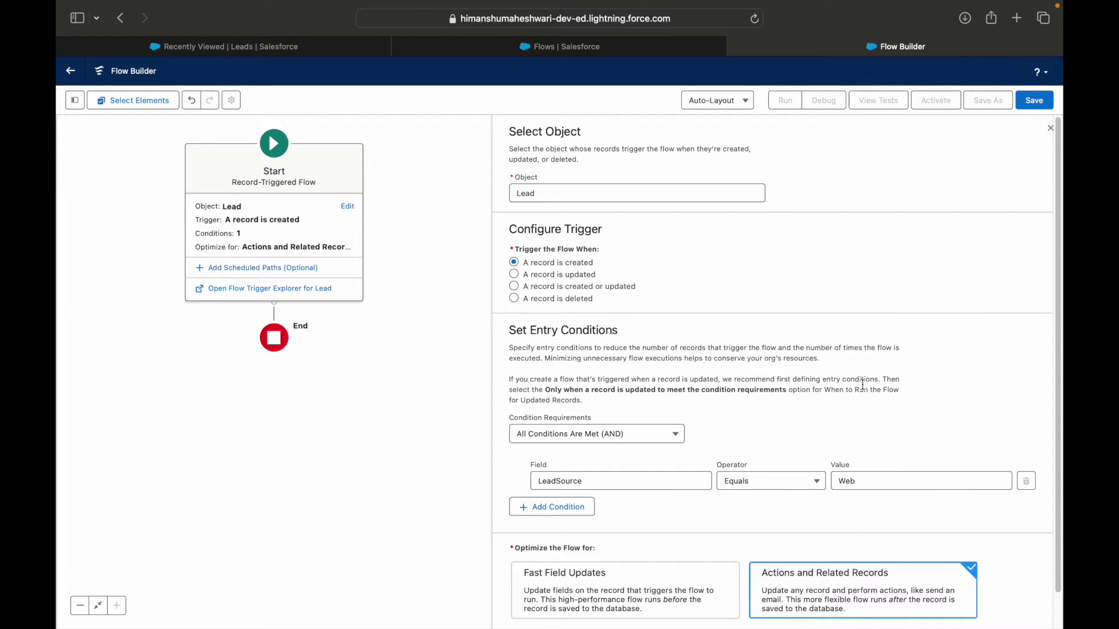
scroll(853, 388, "down", 1)
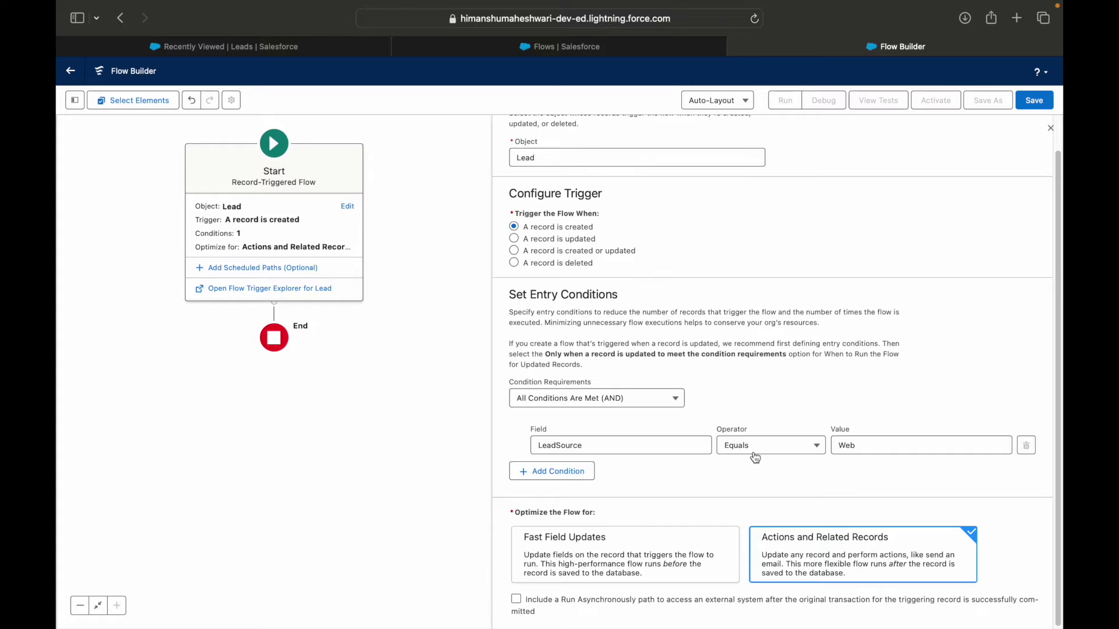
key("super+Tab")
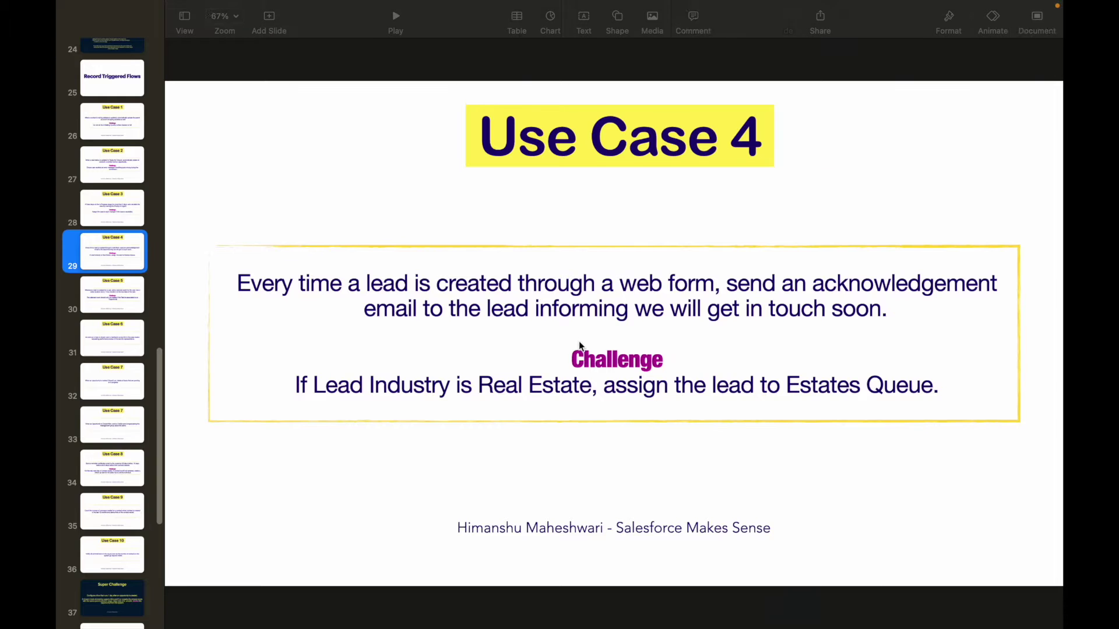
Step: Review the Use Case 4 Real Estate queue slide in Keynote, then switch back to Flow Builder
key("super+Tab")
key("super+Tab")
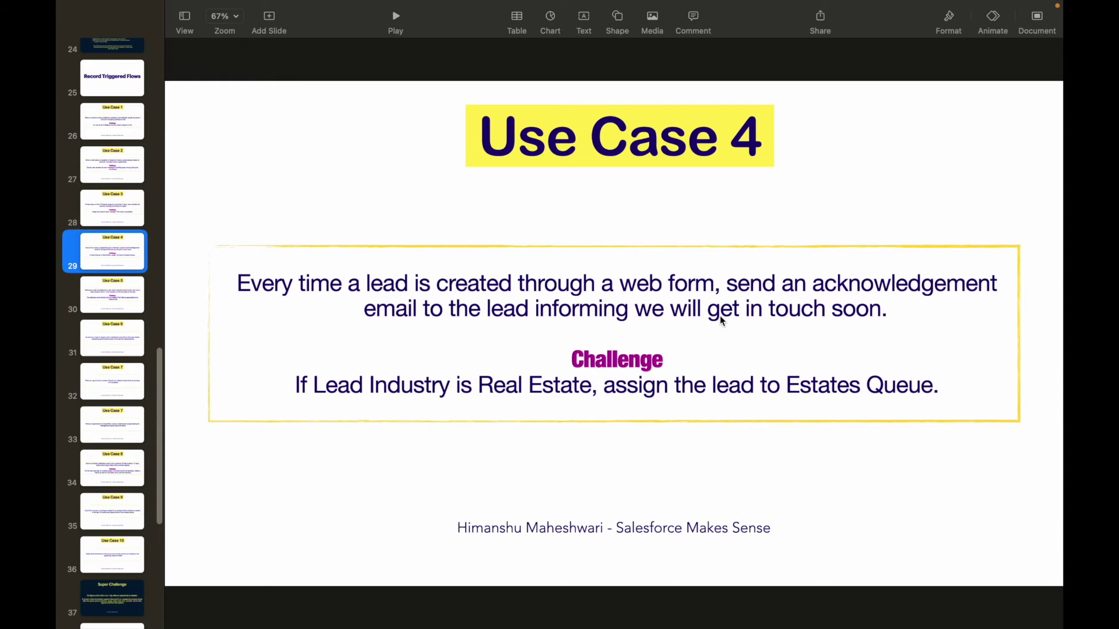
key("super+Tab")
Step: Save the flow labelled 'RT Flows #4 - Send Email to Lead if Source is Web' with auto-filled API name
scroll(727, 406, "down", 1)
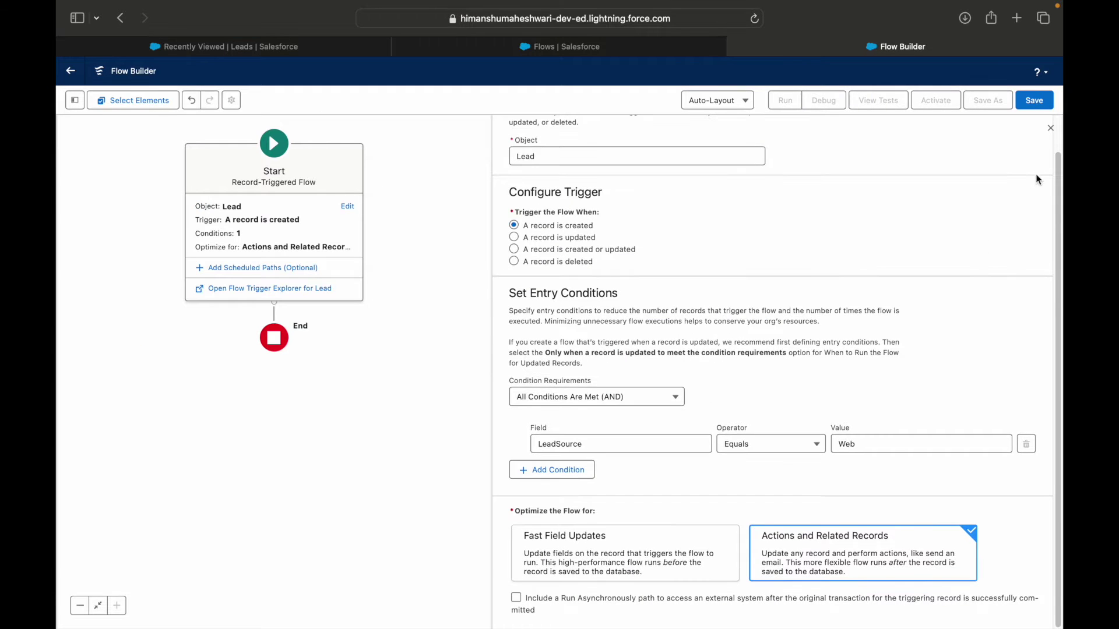
left_click(1034, 101)
left_click(443, 294)
type("RT Flow")
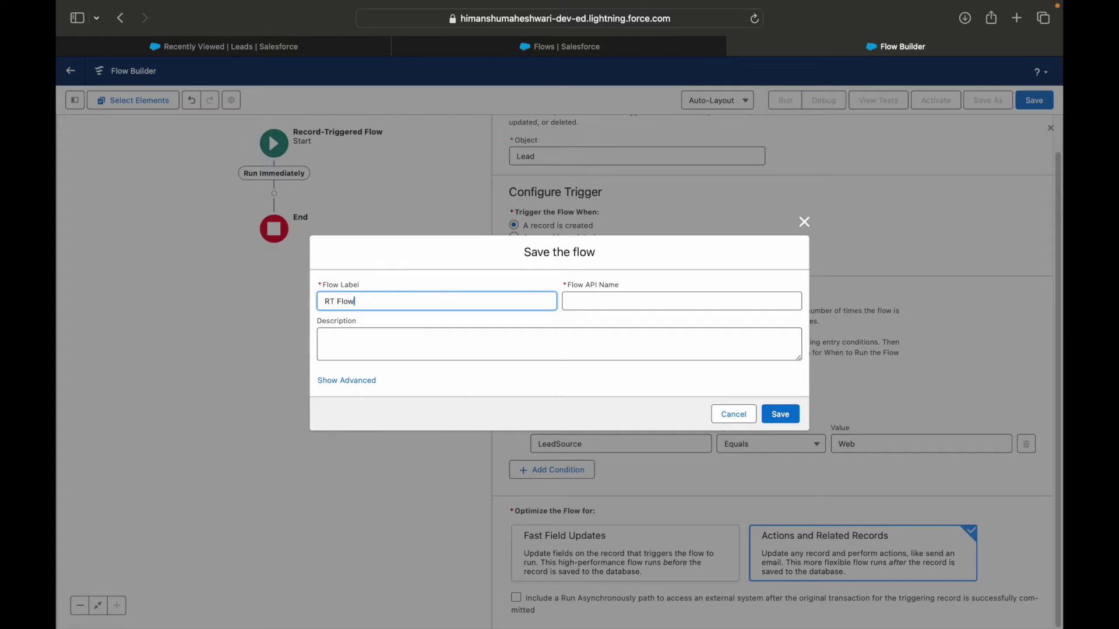
type("s #4 - Send Email to Lead if Source ios")
key("BackSpace")
key("BackSpace")
key("BackSpace")
key("BackSpace")
type("is Web")
key("Tab")
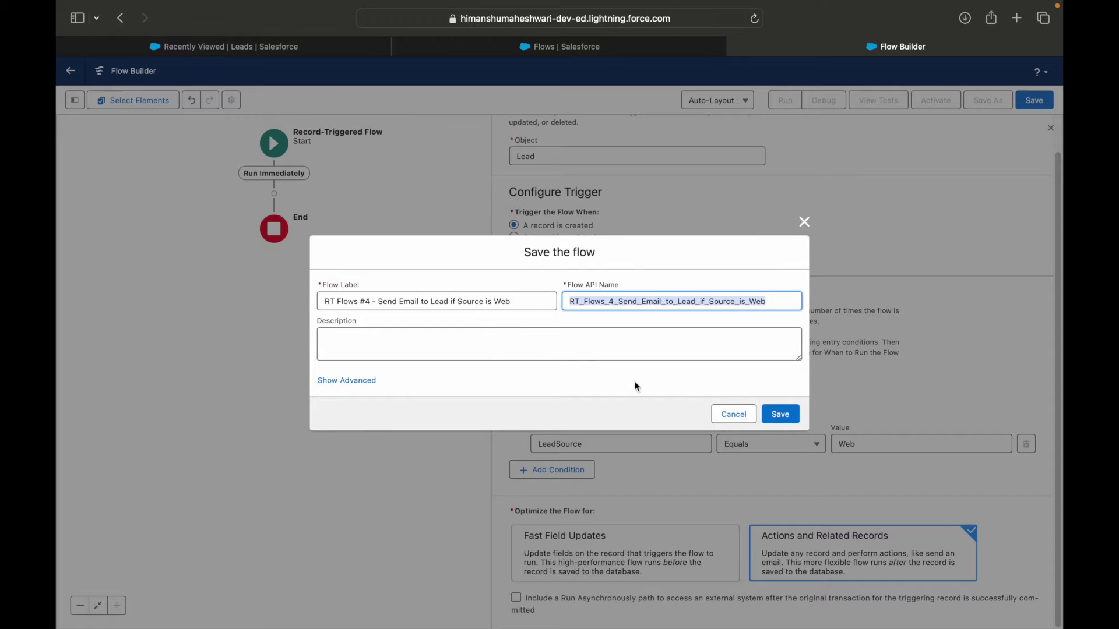
left_click(765, 417)
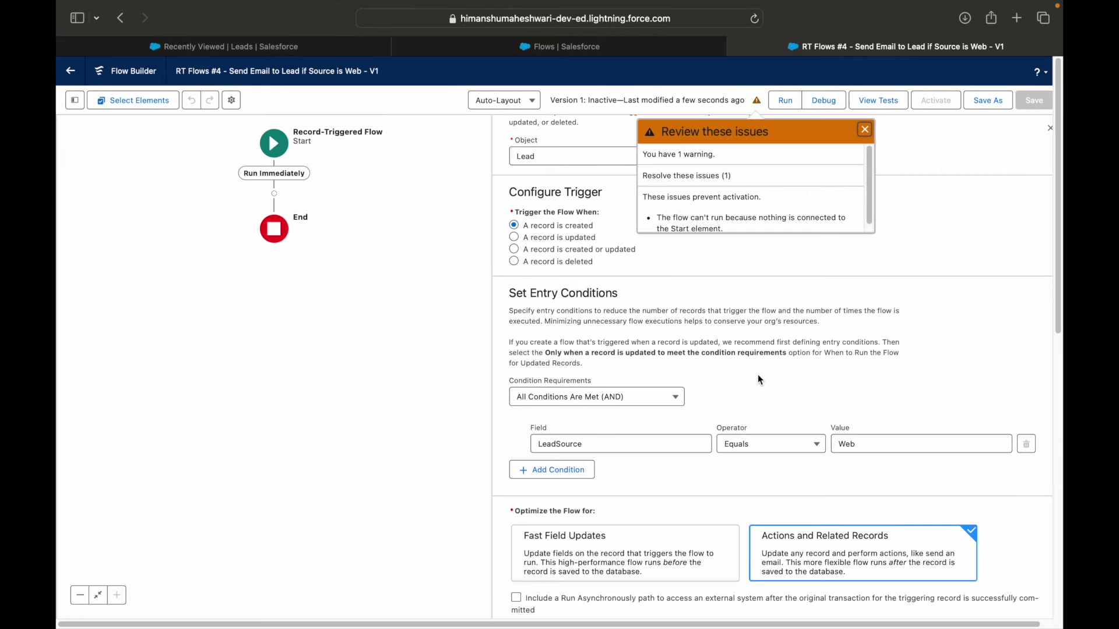
Step: Dismiss the issues popup and close the add-element choices on the canvas
left_click(864, 129)
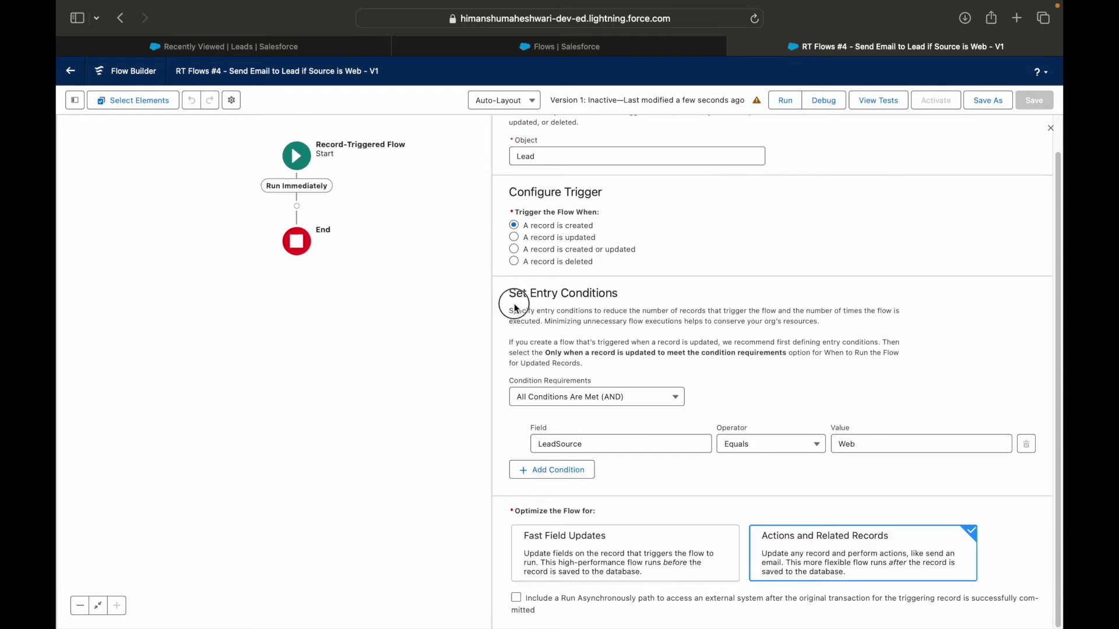
left_click(411, 280)
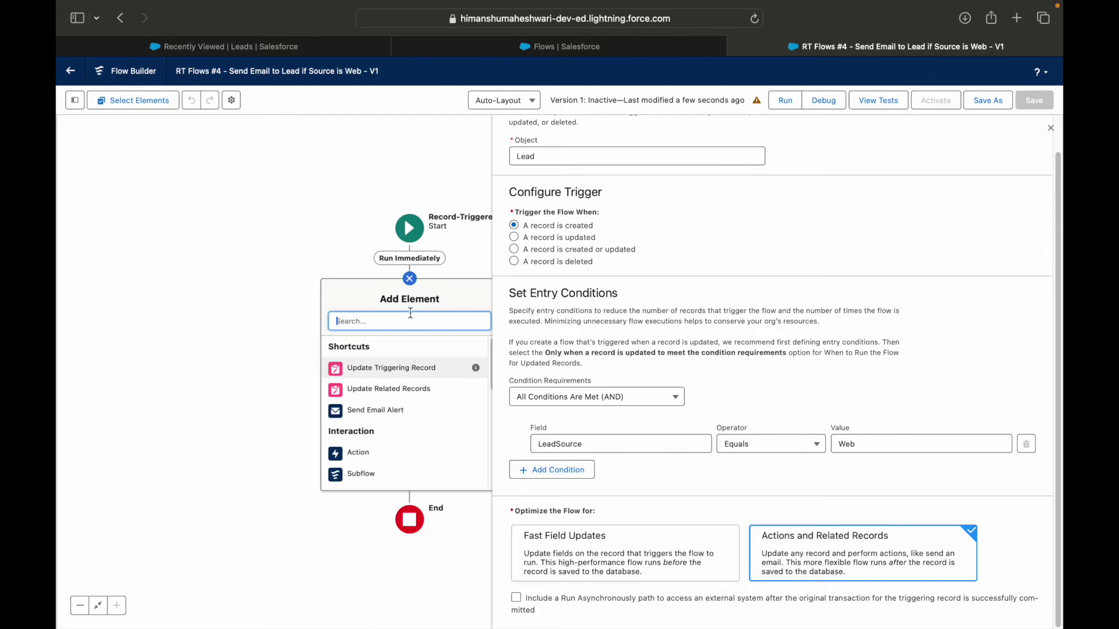
key("Escape")
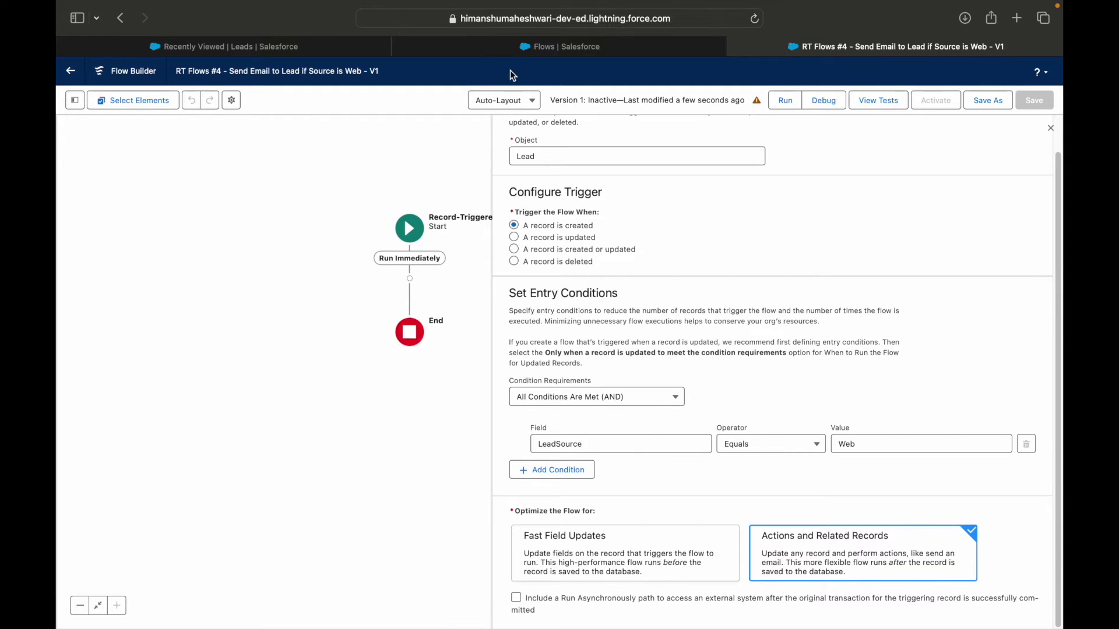
Step: Switch the Setup Flows tab to Salesforce Classic, then return to the saved flow
left_click(559, 47)
left_click(161, 125)
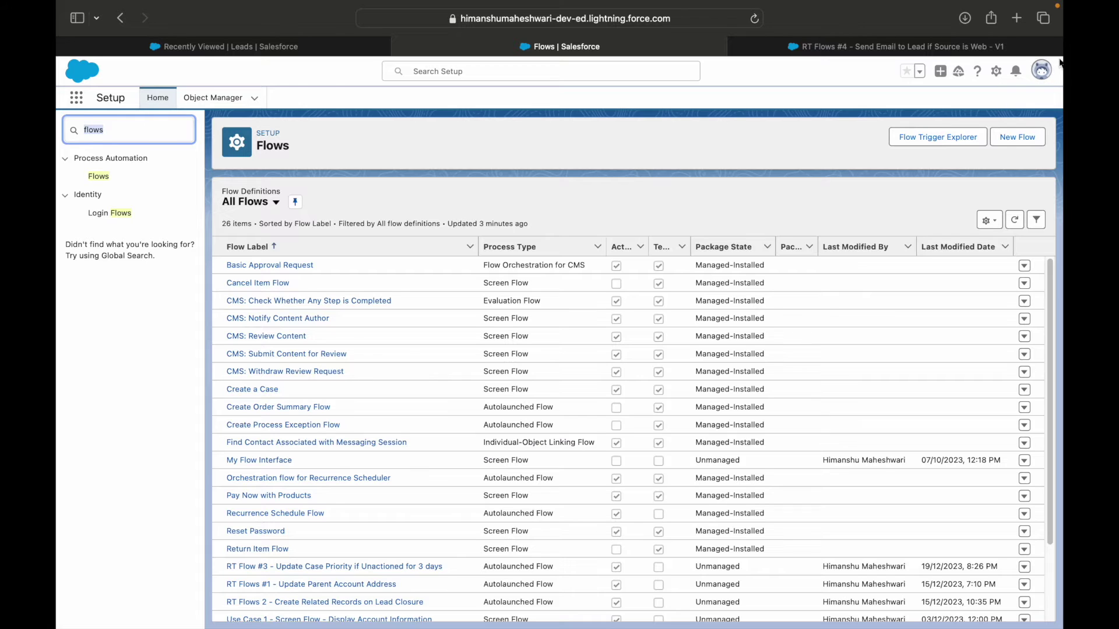
left_click(1042, 70)
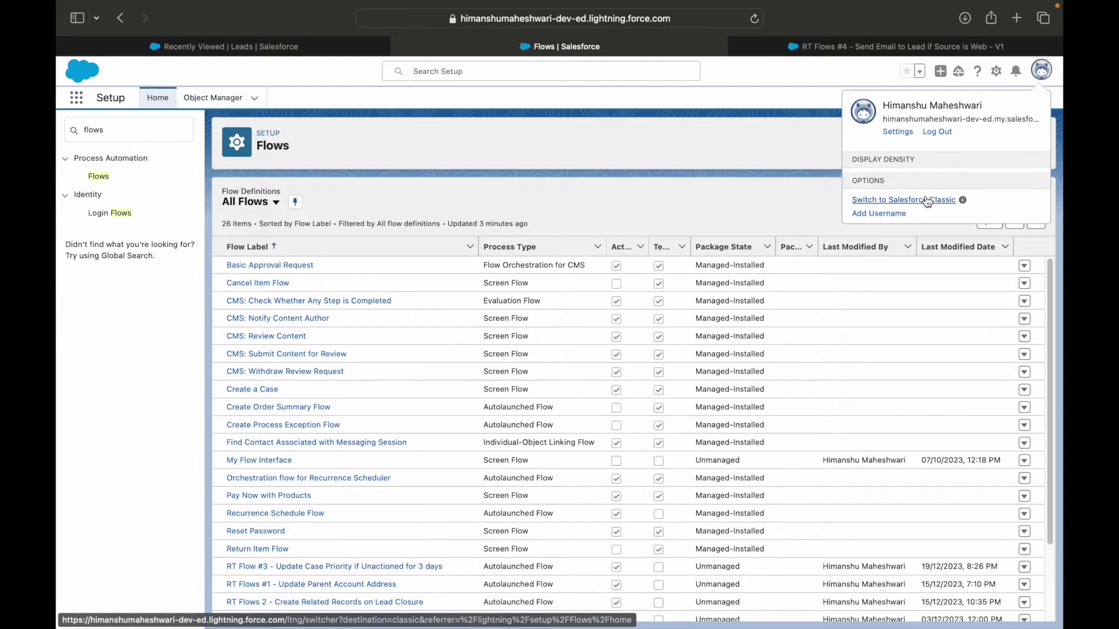
left_click(922, 244)
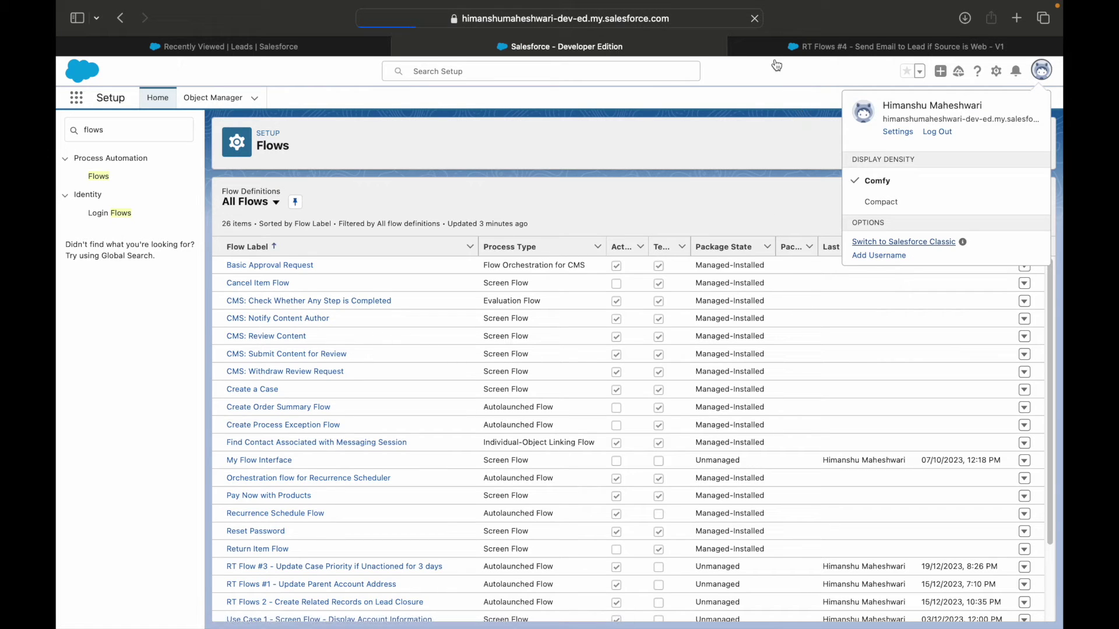
left_click(806, 46)
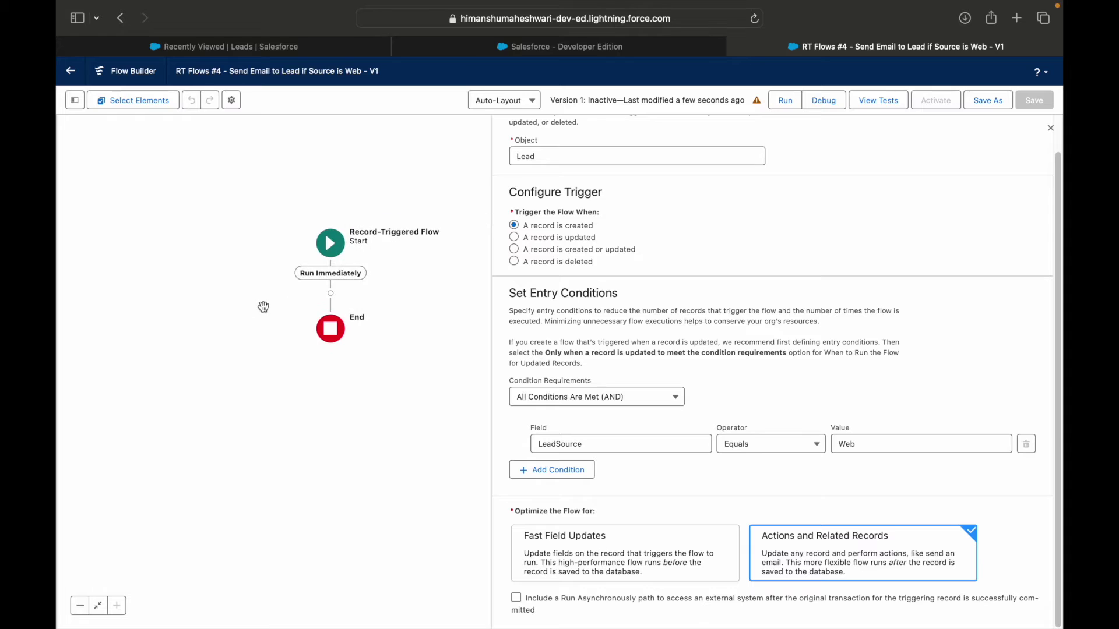
Step: Search the element list for 'Send Em' and pick the Send Email action
left_click(331, 293)
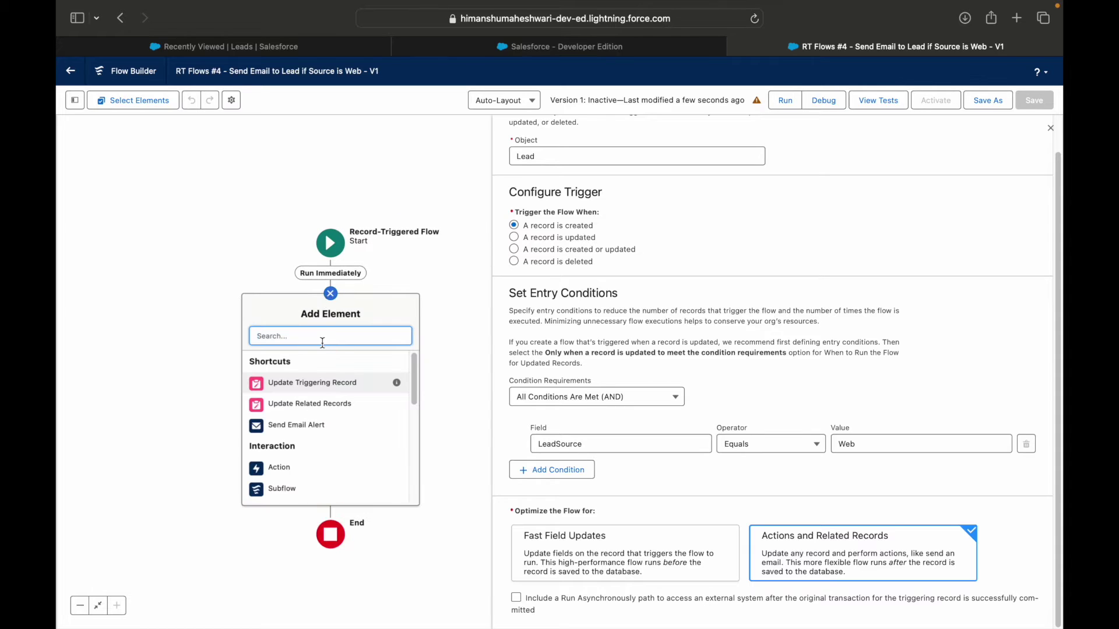
type("SendE")
key("BackSpace")
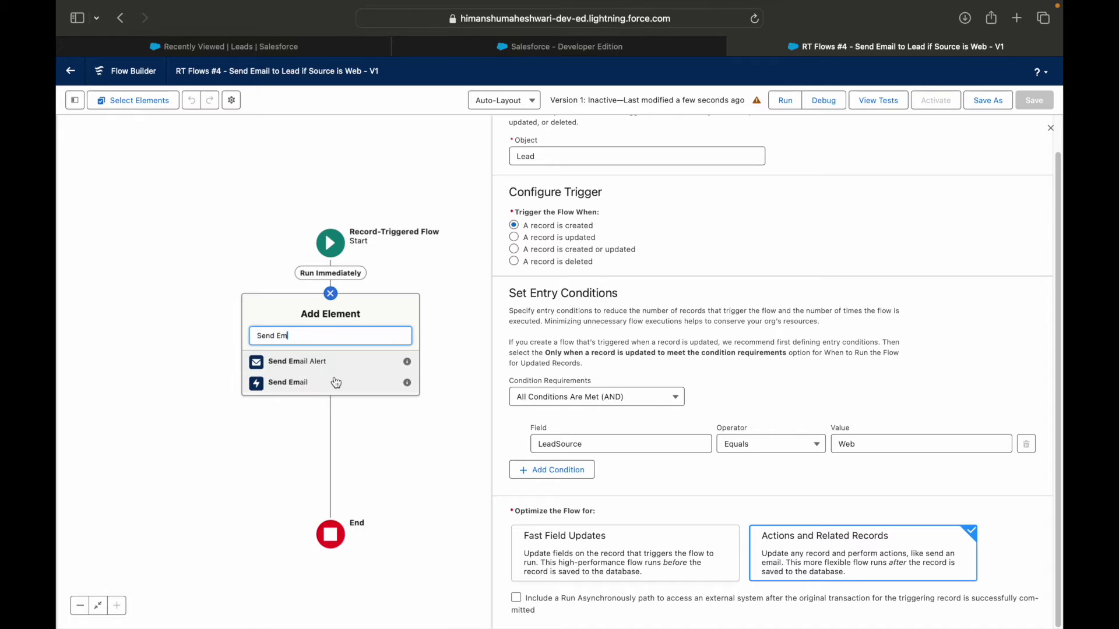
mouse_move(407, 384)
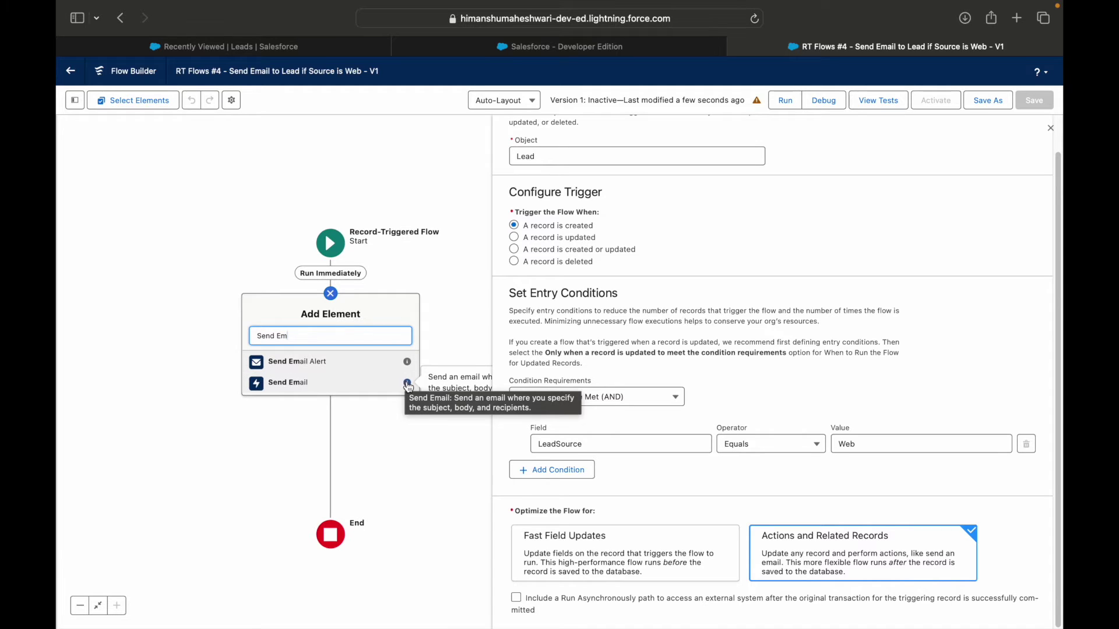
left_click(1051, 129)
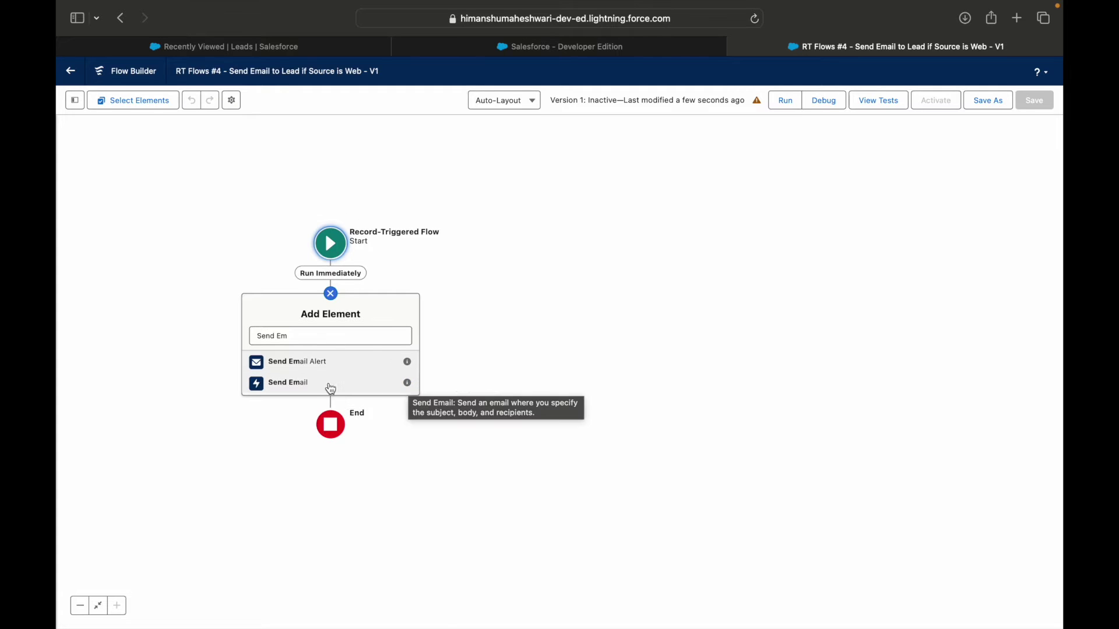
left_click(299, 385)
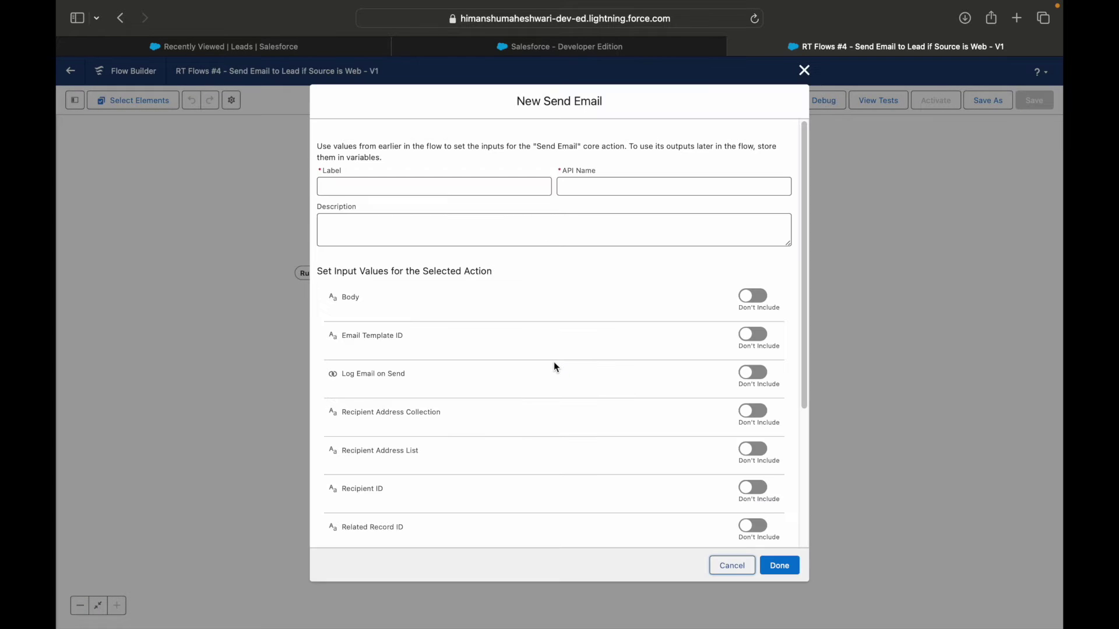
Step: Turn on the Body, Email Template ID, Recipient ID, Related Record ID, Sender Type and Subject inputs
scroll(556, 404, "down", 5)
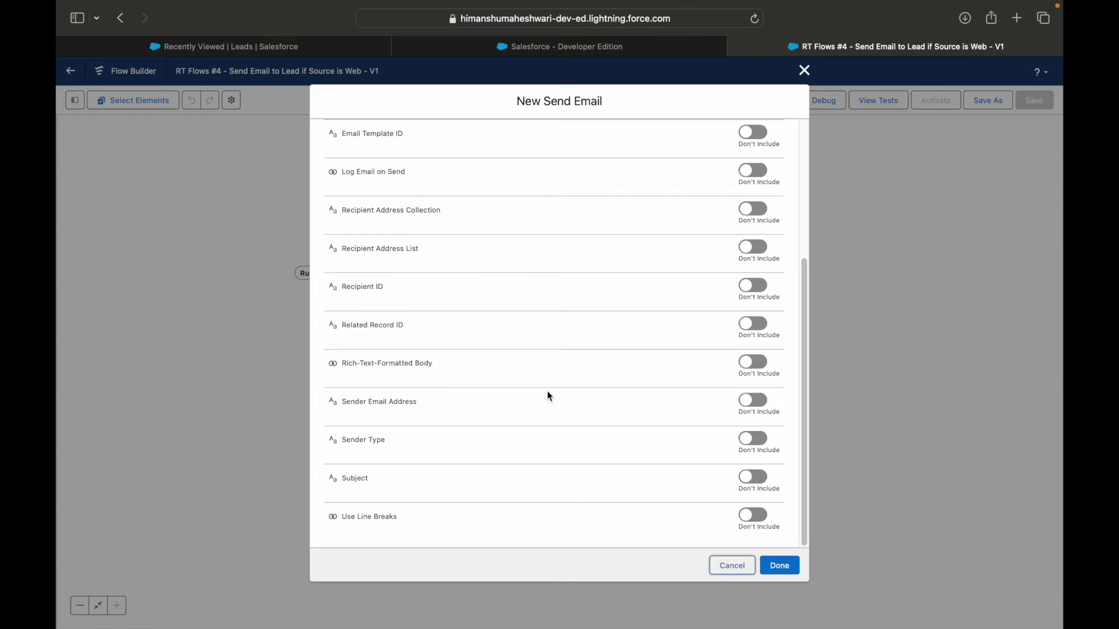
scroll(565, 382, "up", 5)
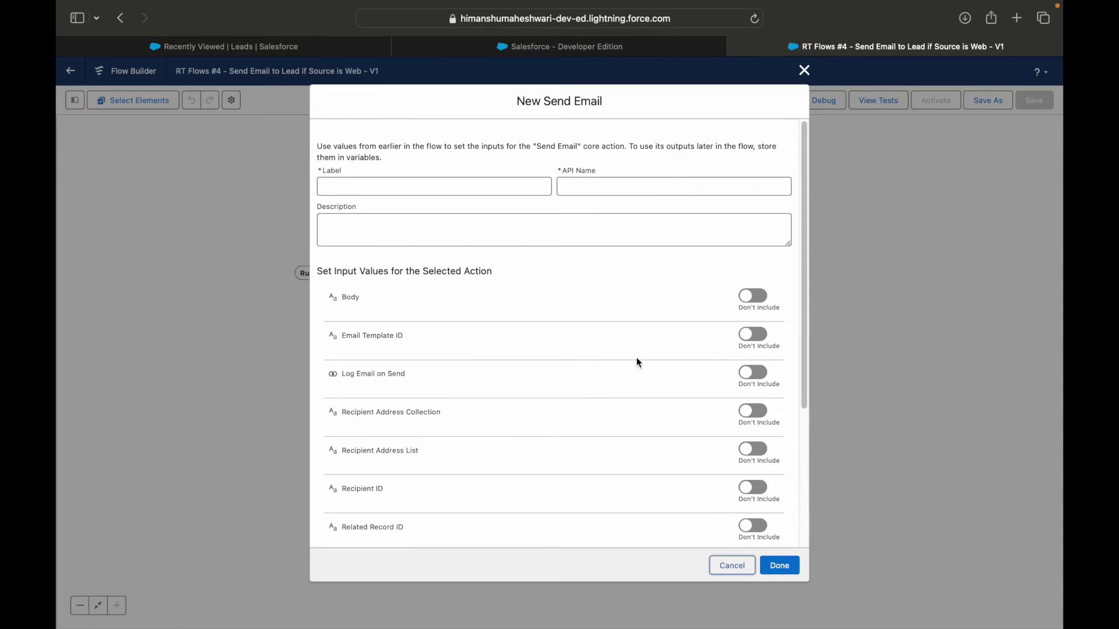
left_click(758, 307)
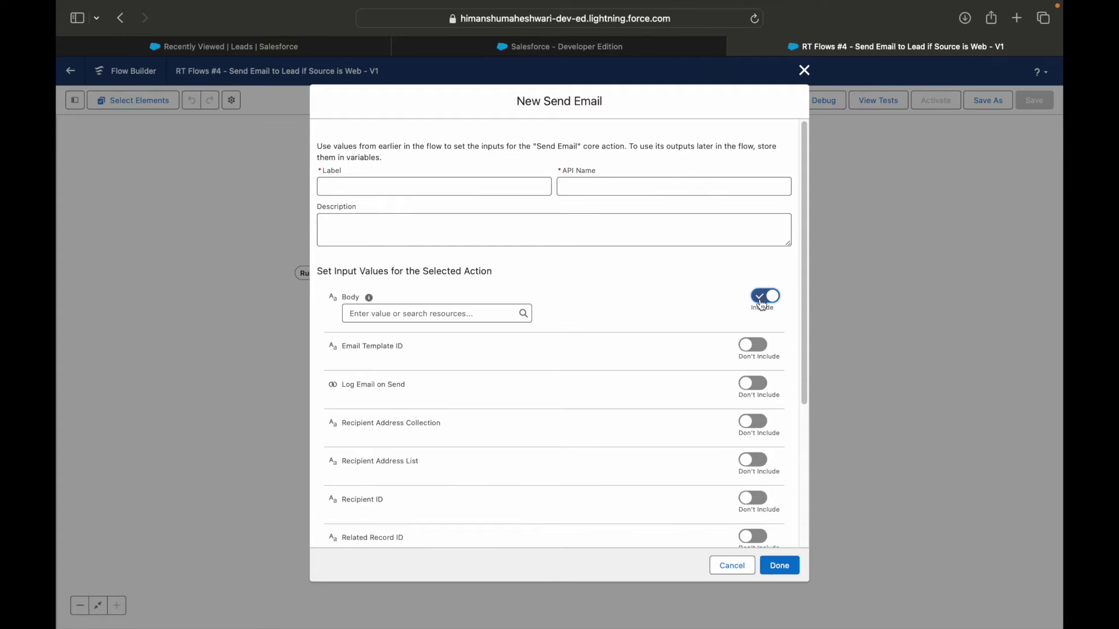
left_click(758, 355)
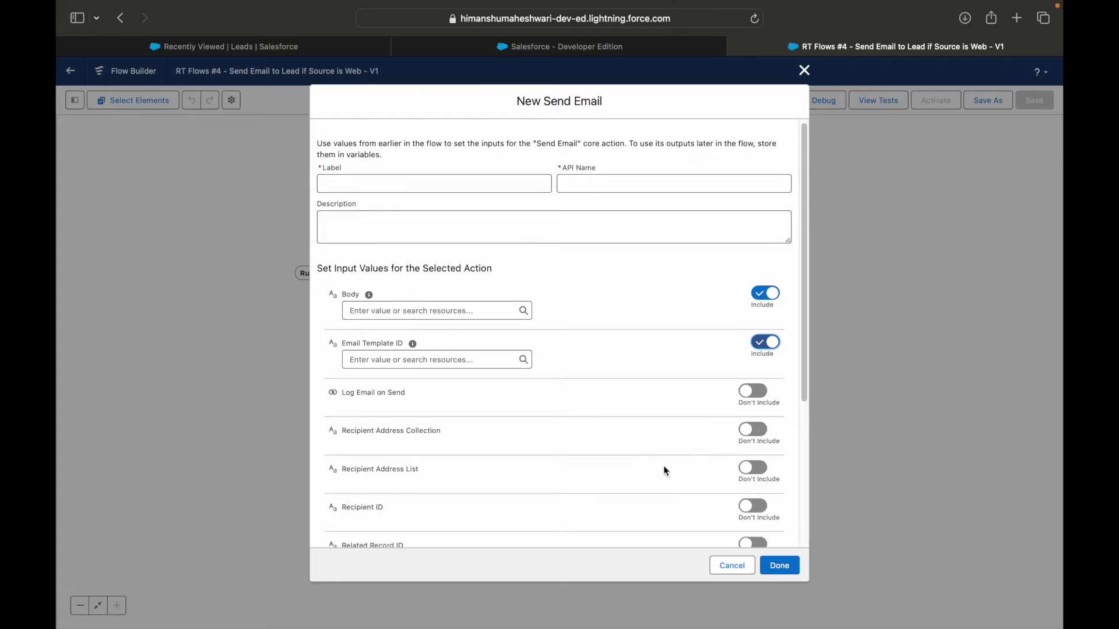
scroll(667, 471, "down", 1)
left_click(753, 465)
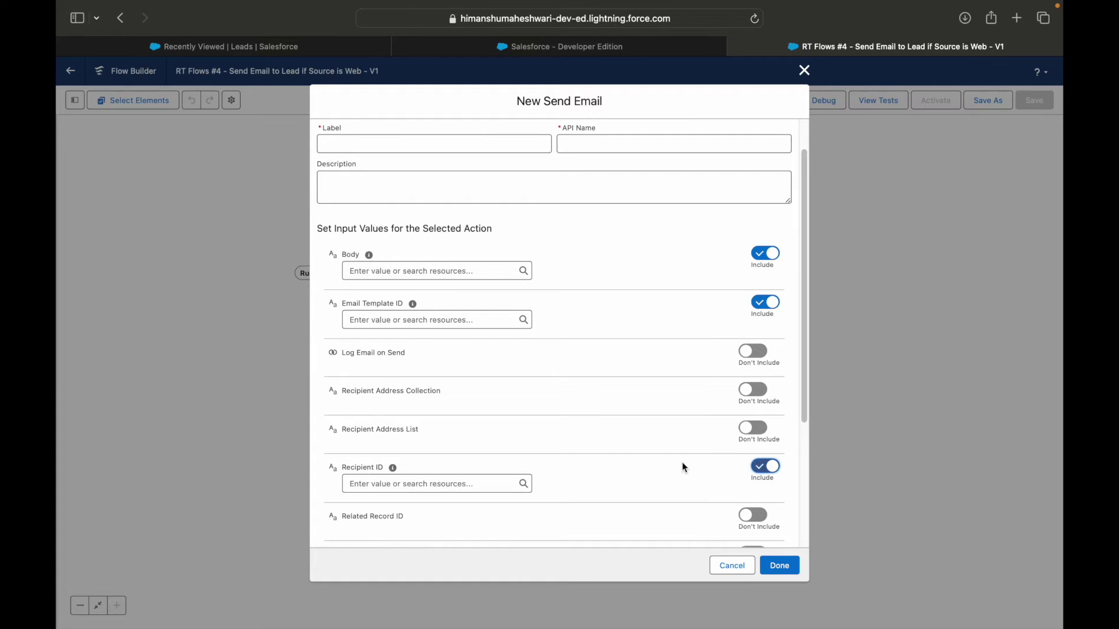
scroll(683, 461, "down", 2)
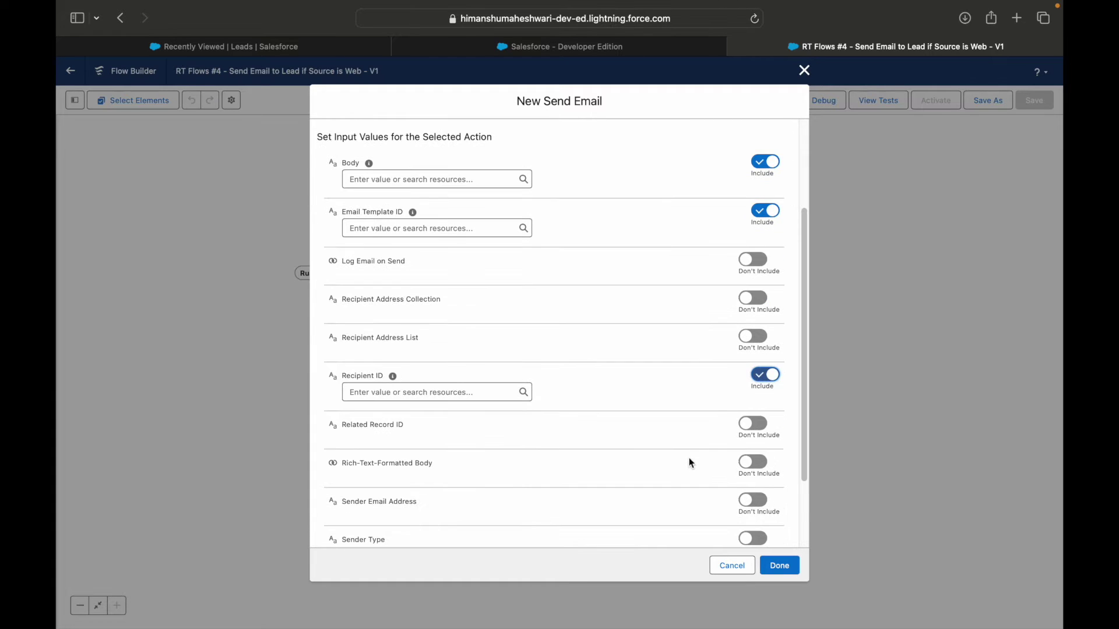
left_click(754, 434)
scroll(731, 439, "down", 3)
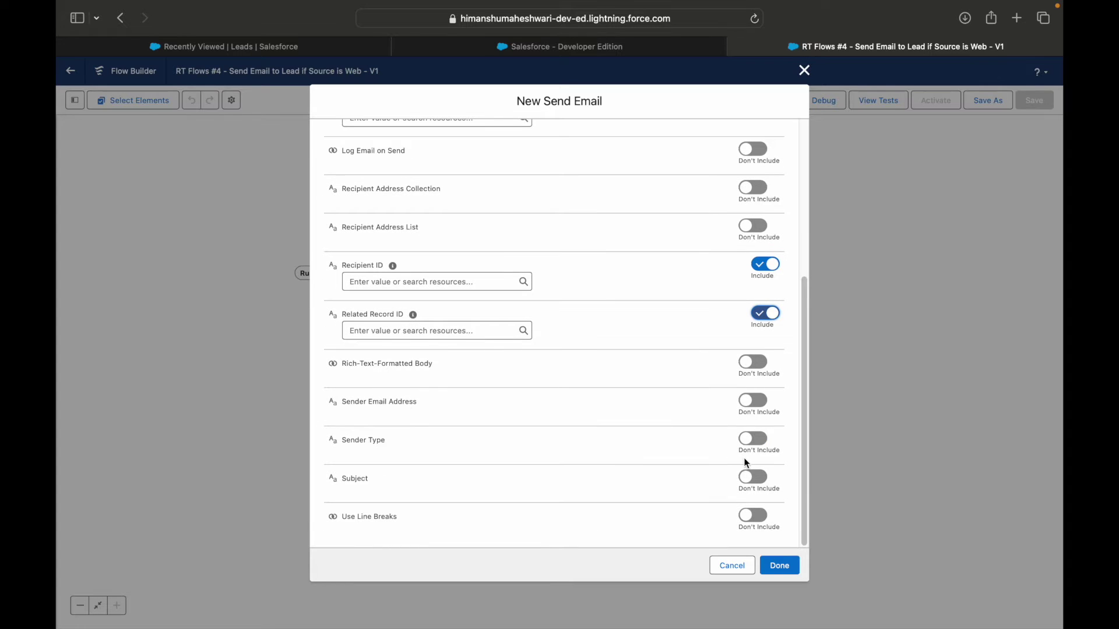
left_click(753, 439)
left_click(752, 487)
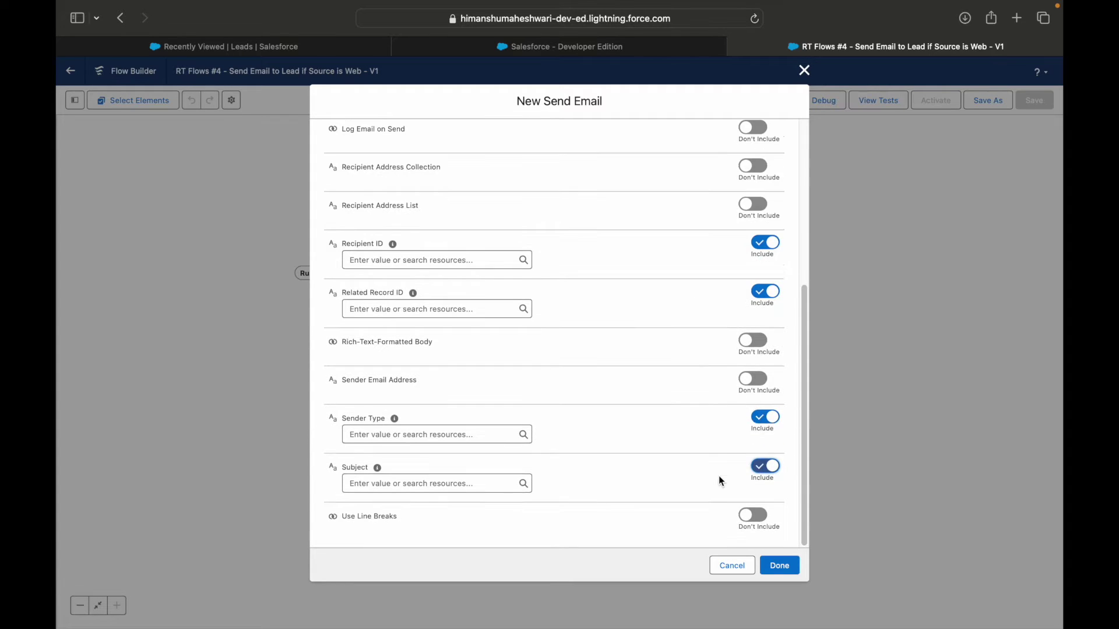
Step: Turn those six inputs back off and close the Send Email dialog without saving
scroll(722, 471, "up", 10)
left_click(761, 278)
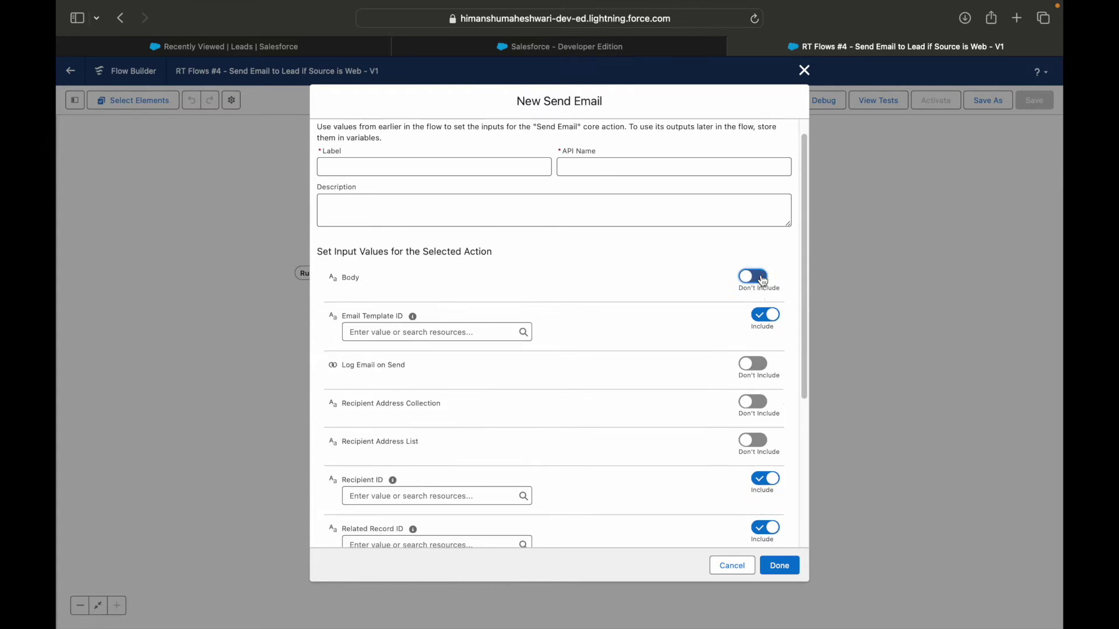
left_click(766, 316)
left_click(762, 467)
scroll(756, 471, "down", 1)
left_click(756, 471)
scroll(733, 445, "down", 5)
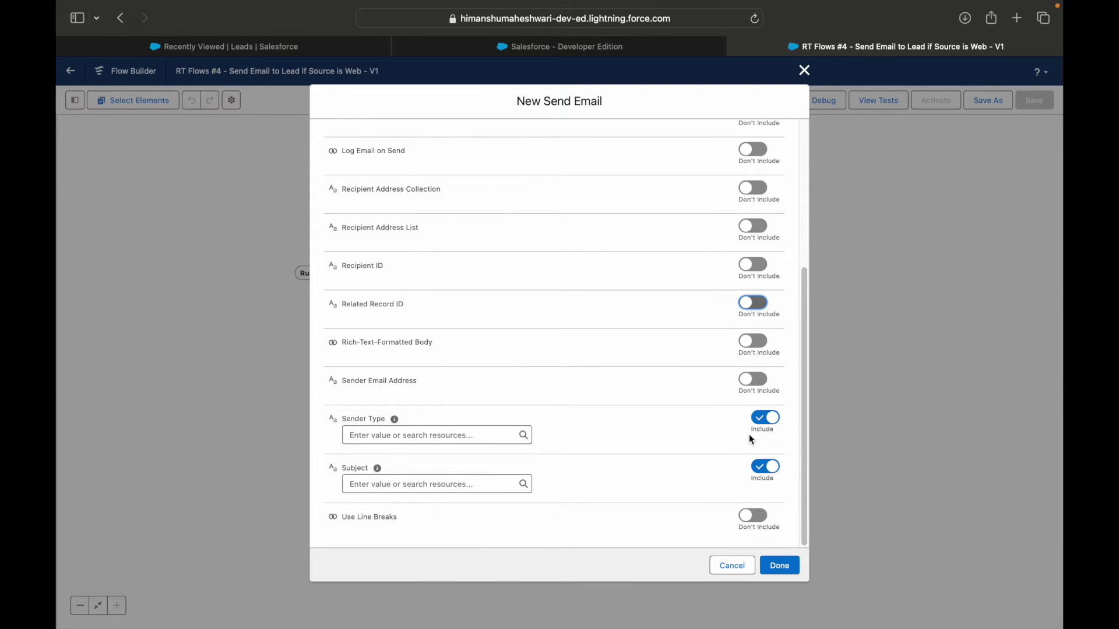
left_click(762, 417)
left_click(763, 466)
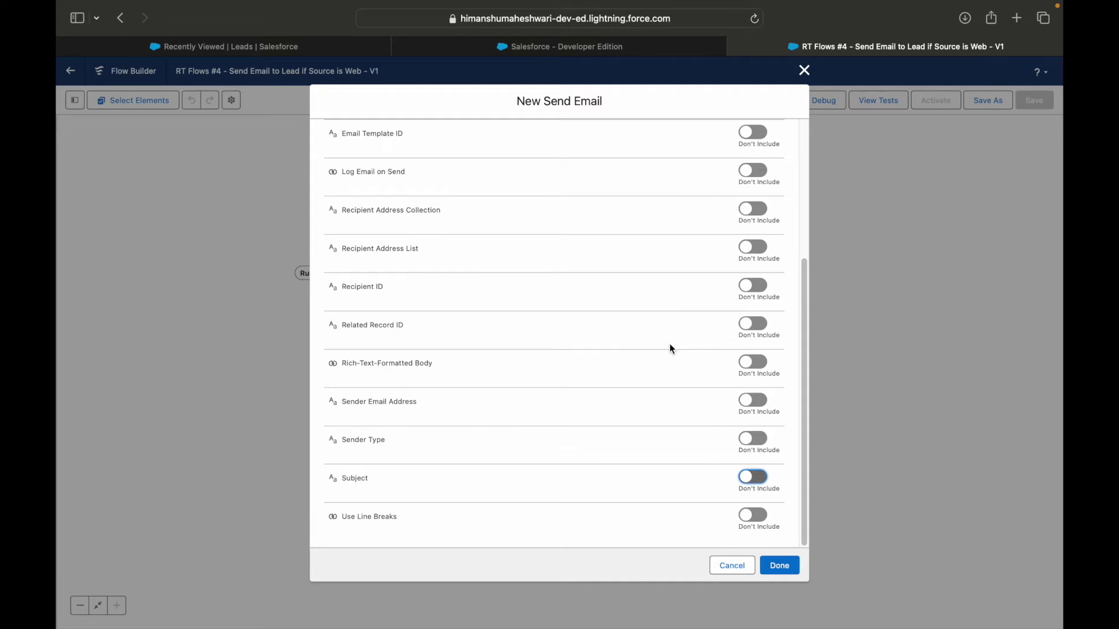
scroll(638, 323, "up", 6)
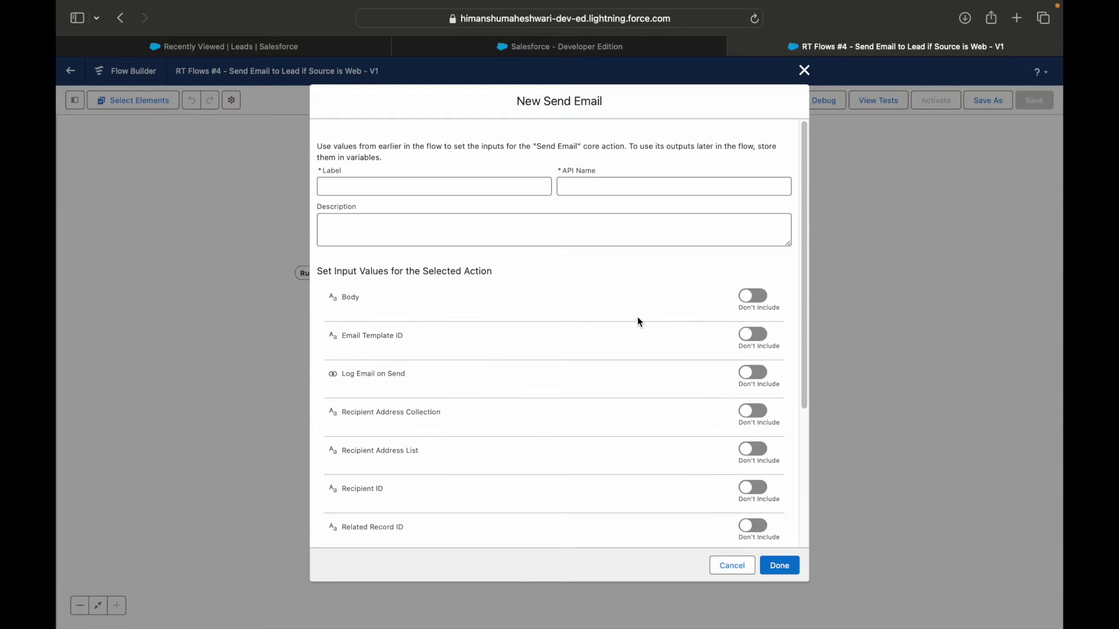
left_click(804, 71)
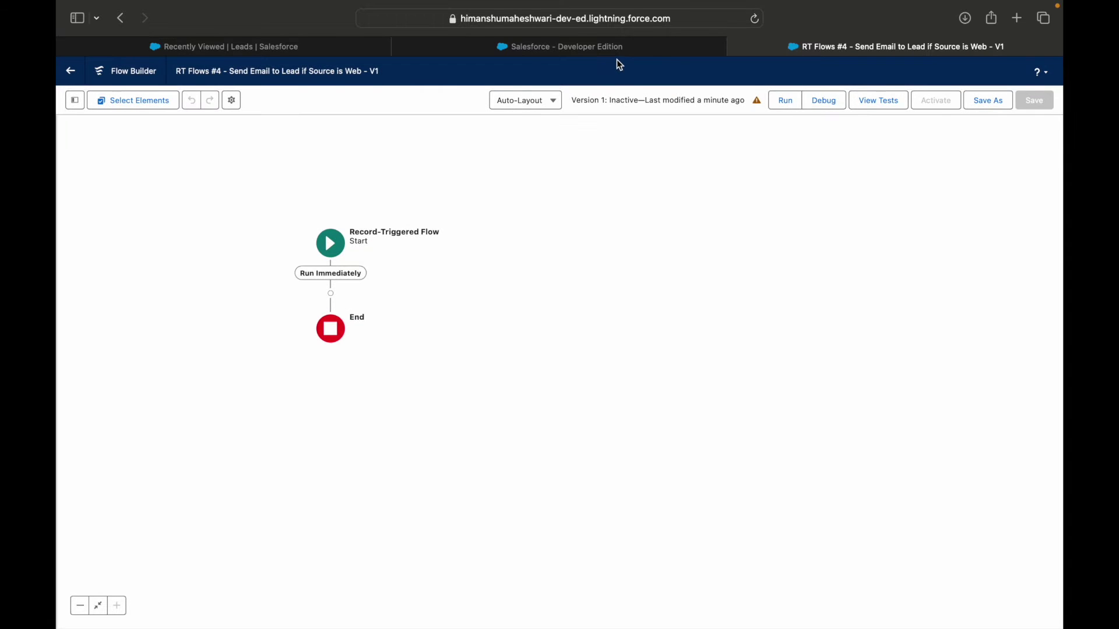
Step: In Classic Setup, find Classic Email Templates via 'email te' and start a new Text template
left_click(605, 50)
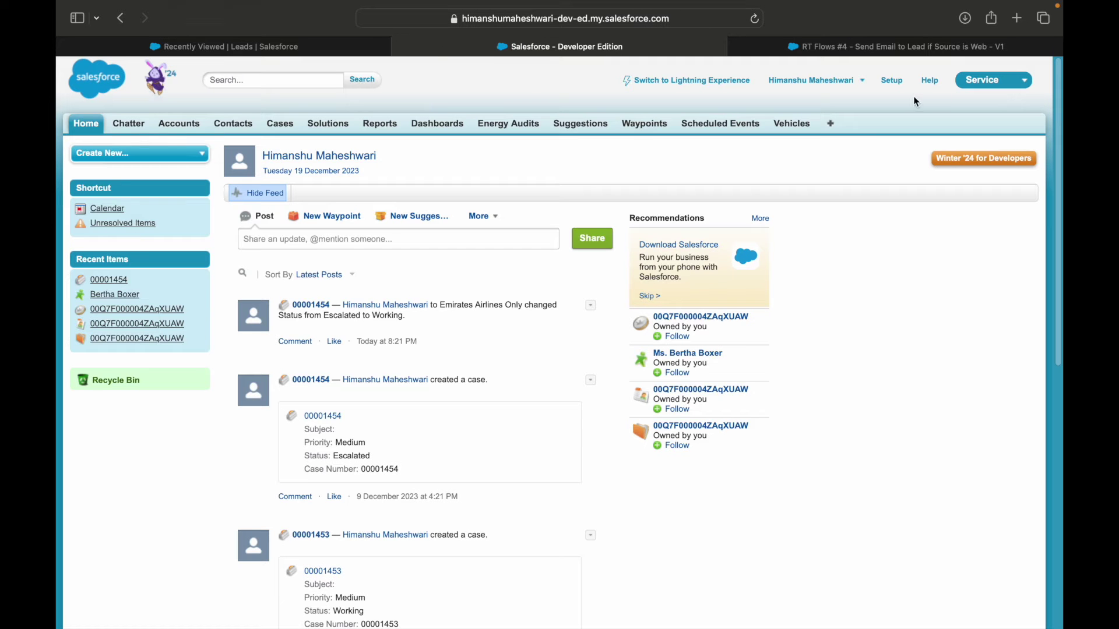
left_click(901, 71)
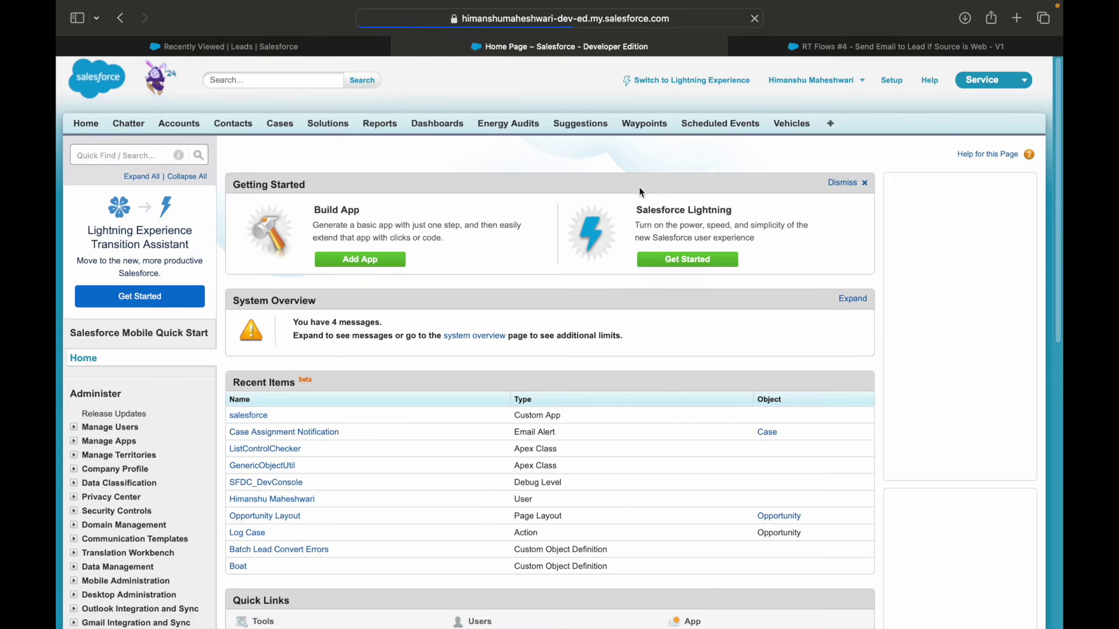
left_click(101, 154)
type("email te")
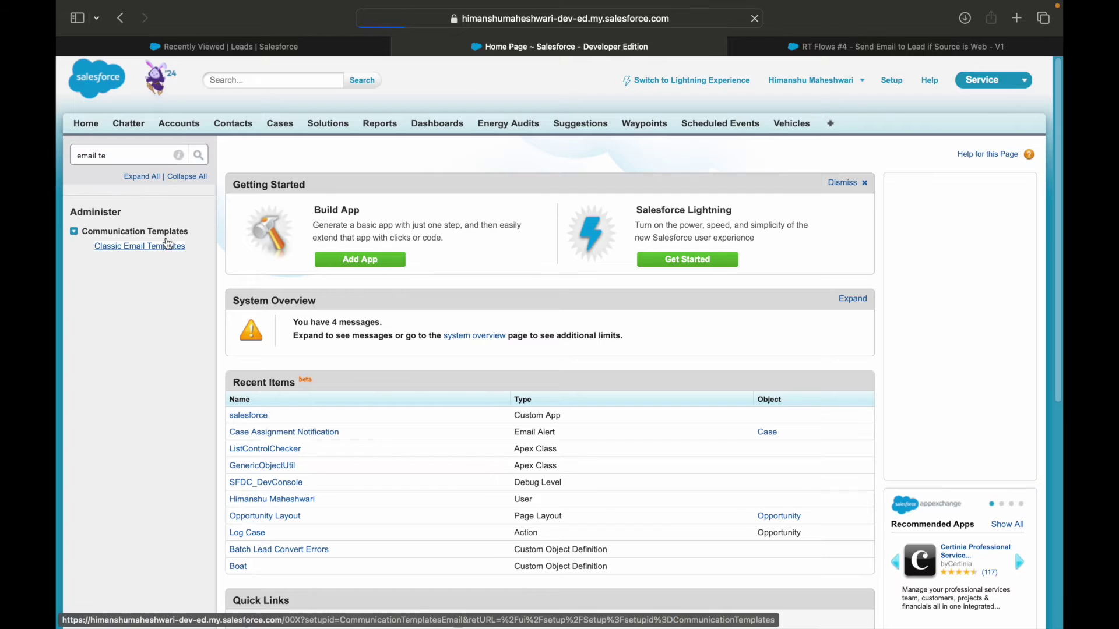
left_click(165, 246)
left_click(506, 261)
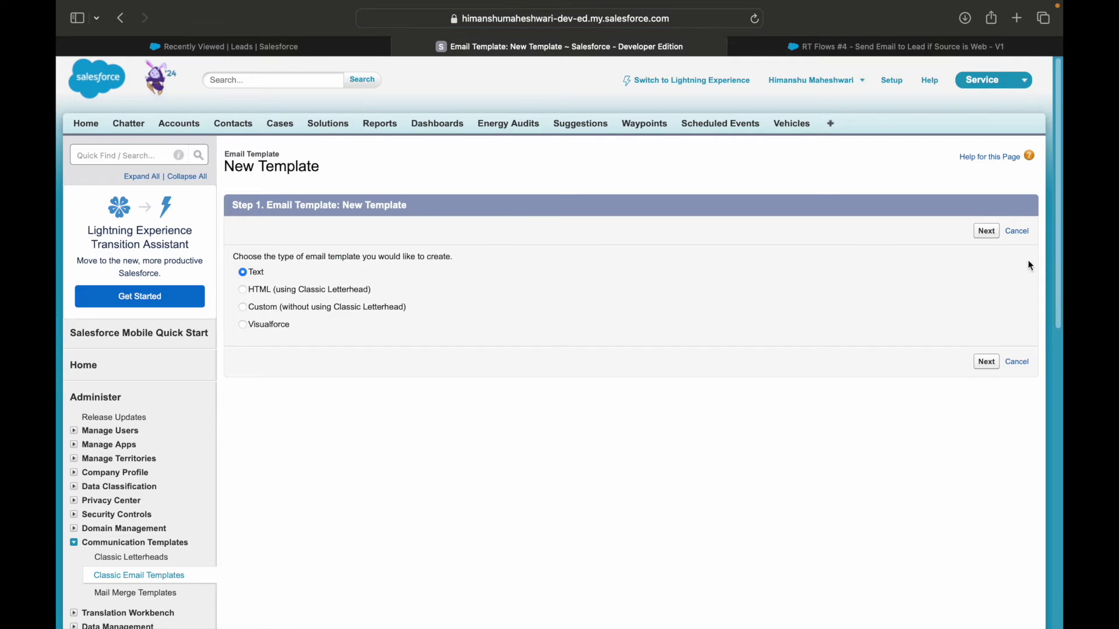
left_click(986, 232)
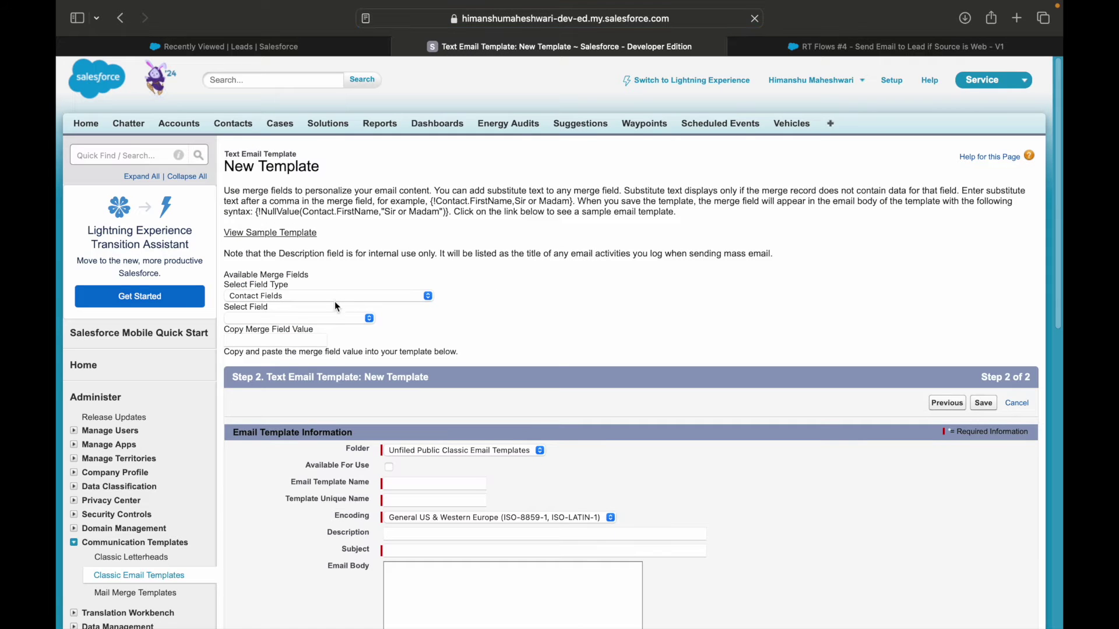
Step: Choose Lead Fields, tick Available For Use, and name the template 'Lead Inquiry Response'
left_click(313, 296)
key("l")
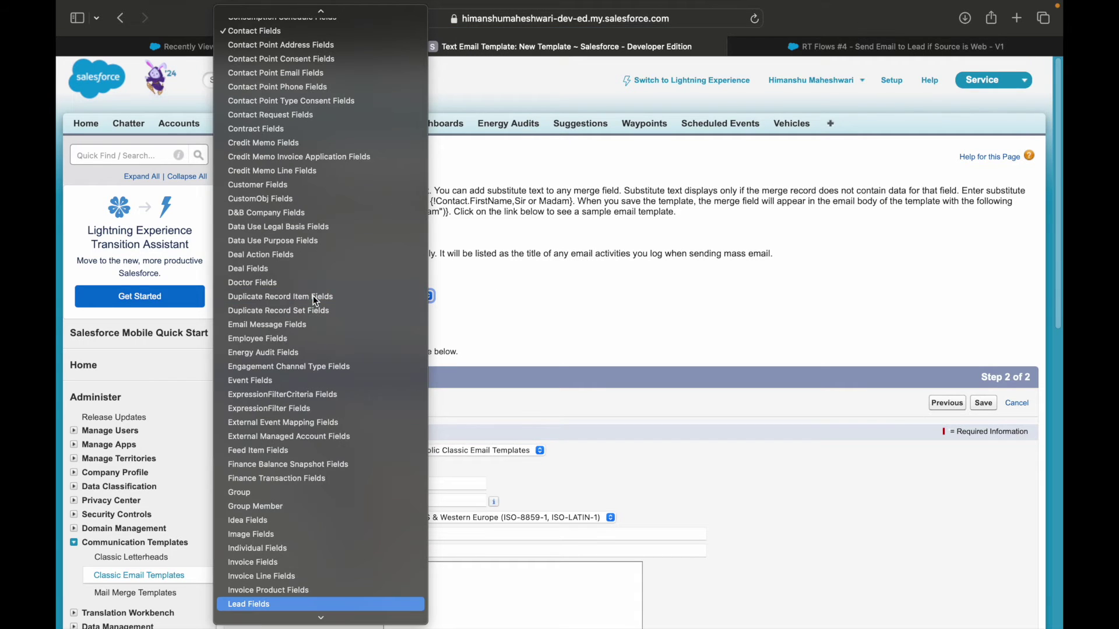
key("Return")
scroll(553, 345, "down", 2)
left_click(390, 430)
scroll(394, 427, "down", 1)
left_click(415, 445)
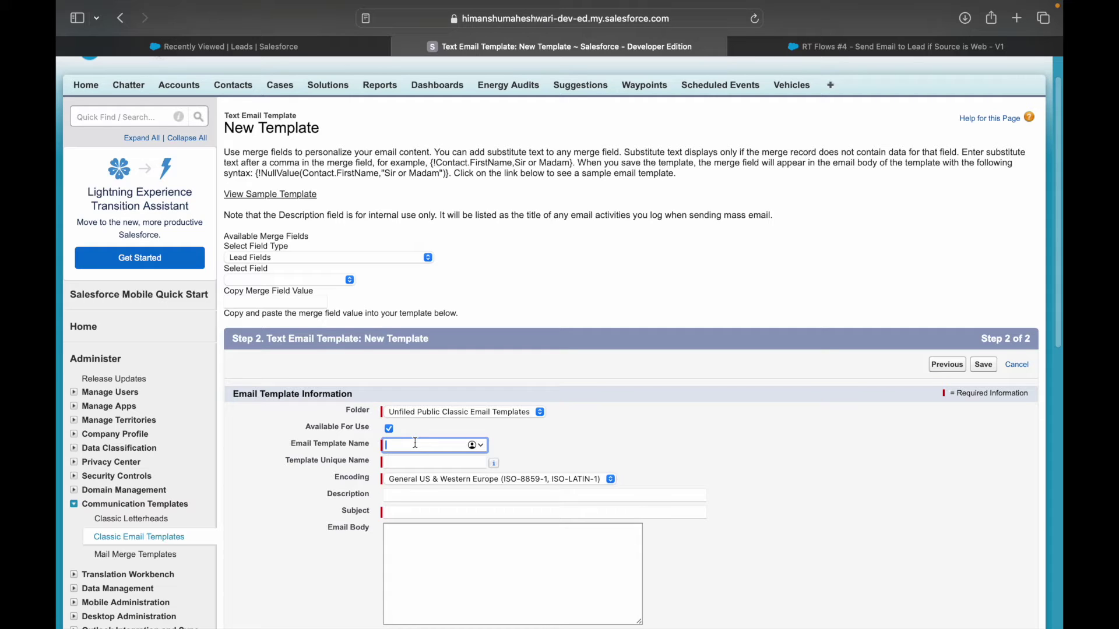
type("Lead Inquiry Response")
key("Tab")
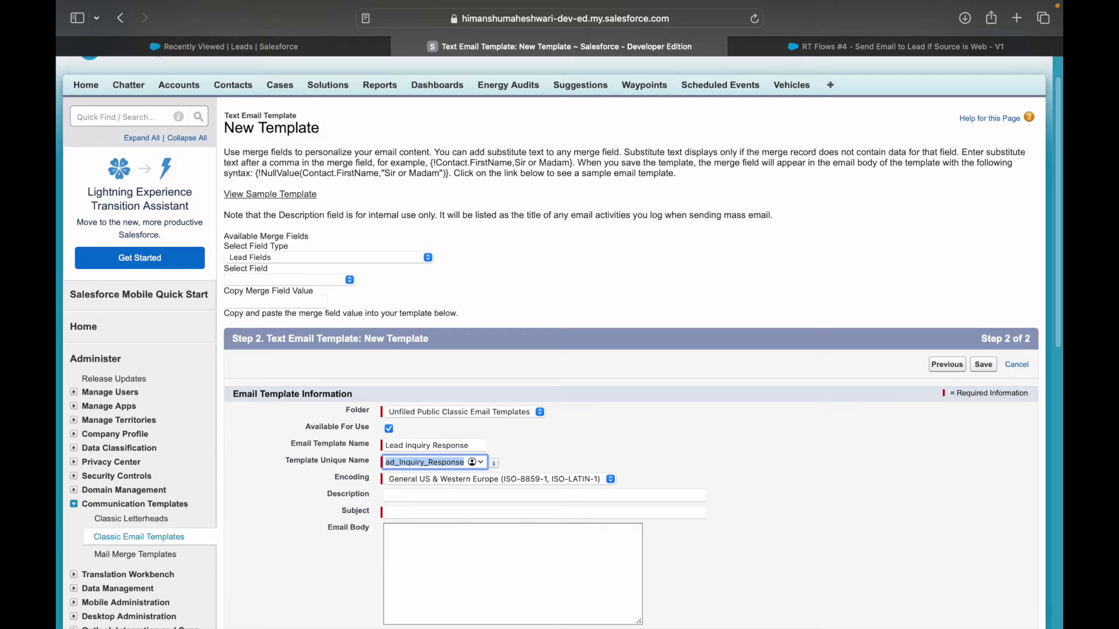
left_click(651, 456)
scroll(711, 442, "down", 5)
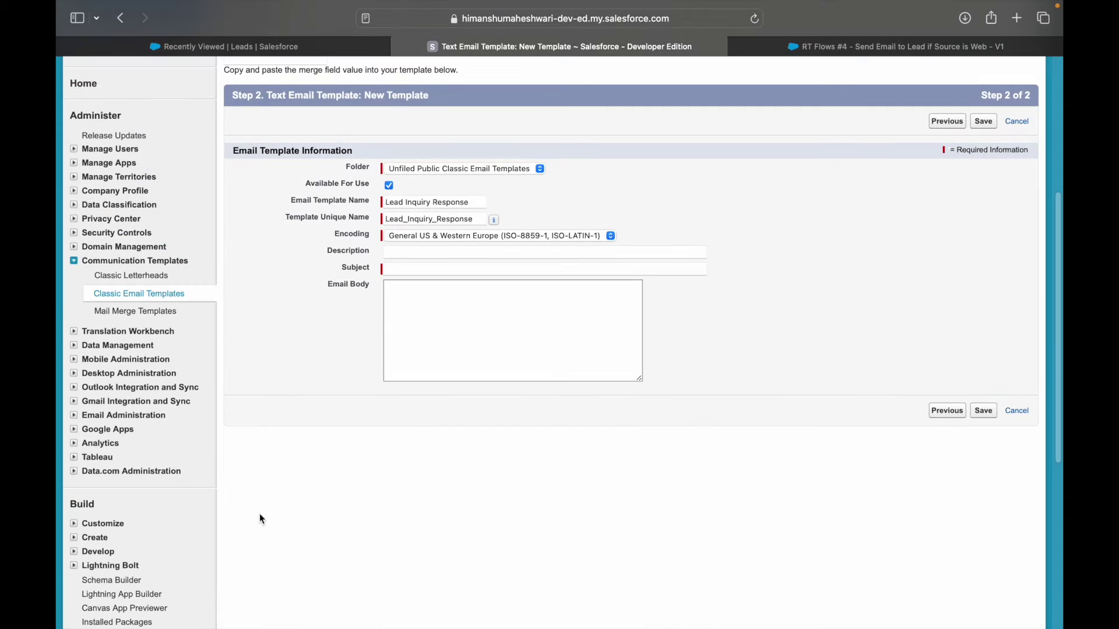
Step: Enter subject 'Thank you for signing up' and body 'Hey, Glad to connect, we will be in touch soon'
left_click(402, 268)
type("Tha")
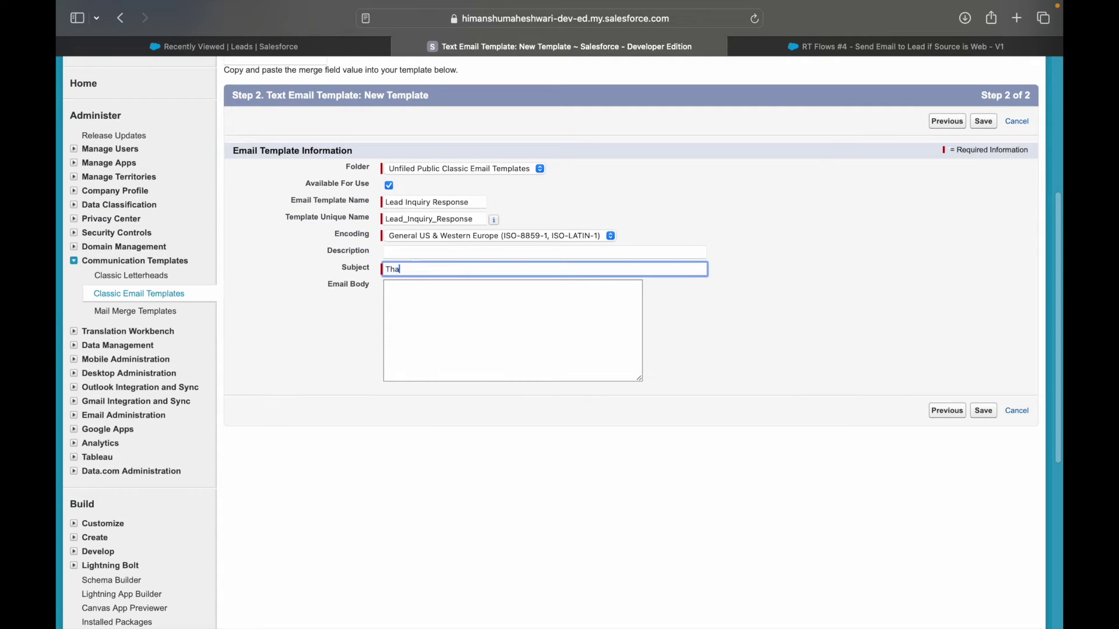
type("nk you for signing up!")
left_click(442, 292)
type("Hey,  ")
type("Glad to conne")
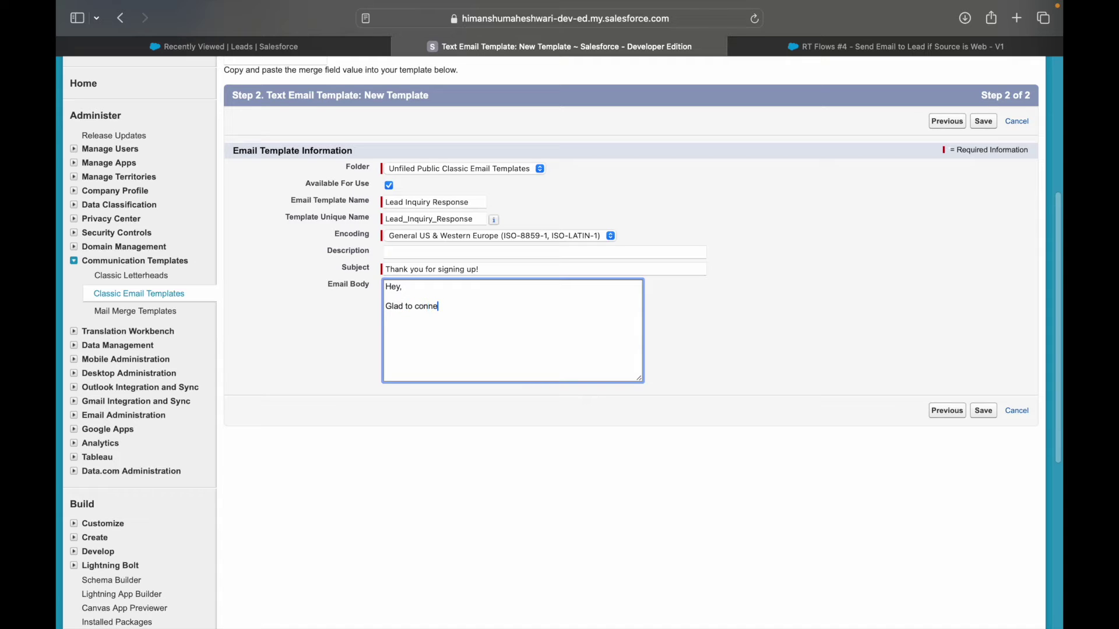
type("ct, we will be in touch soon.")
Step: Insert the {!Lead.FirstName} merge field right after 'Hey' in the email body greeting
scroll(544, 261, "up", 5)
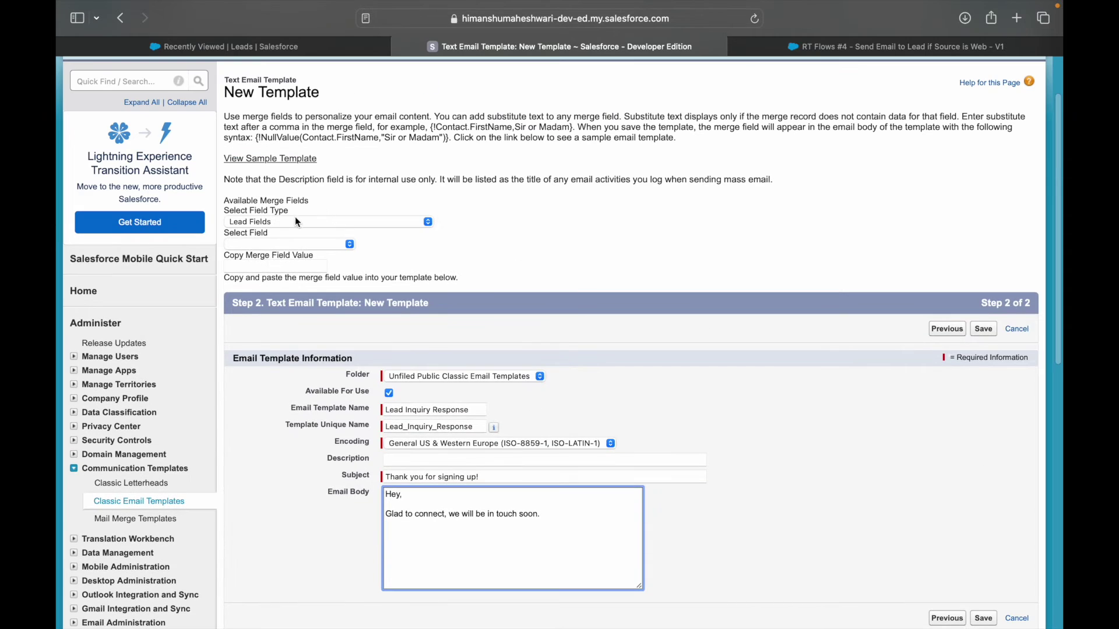
left_click(279, 247)
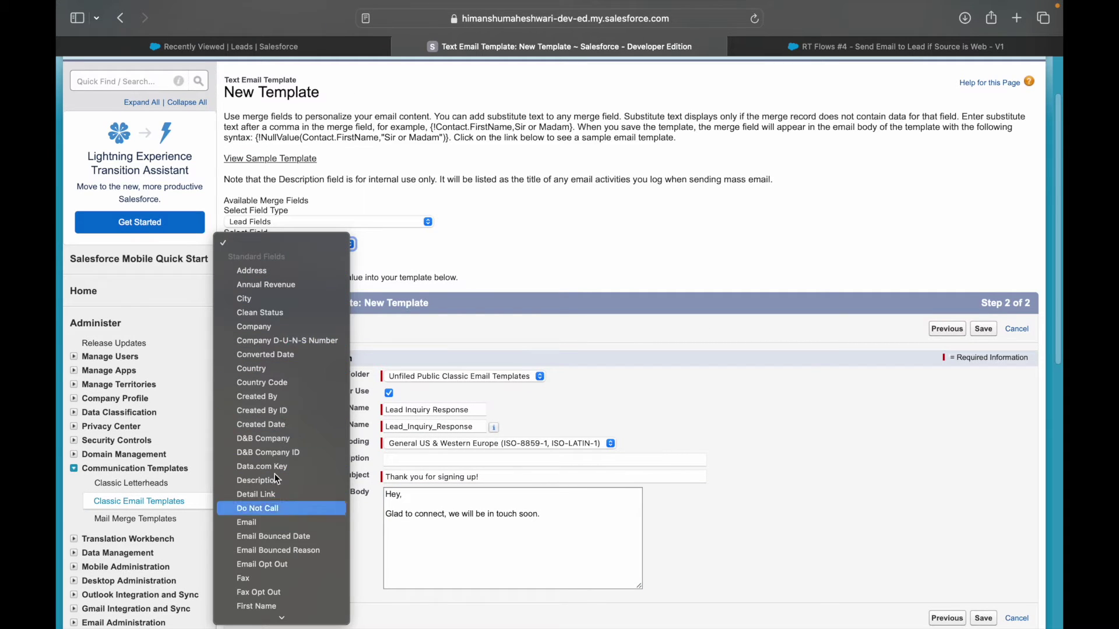
mouse_move(318, 615)
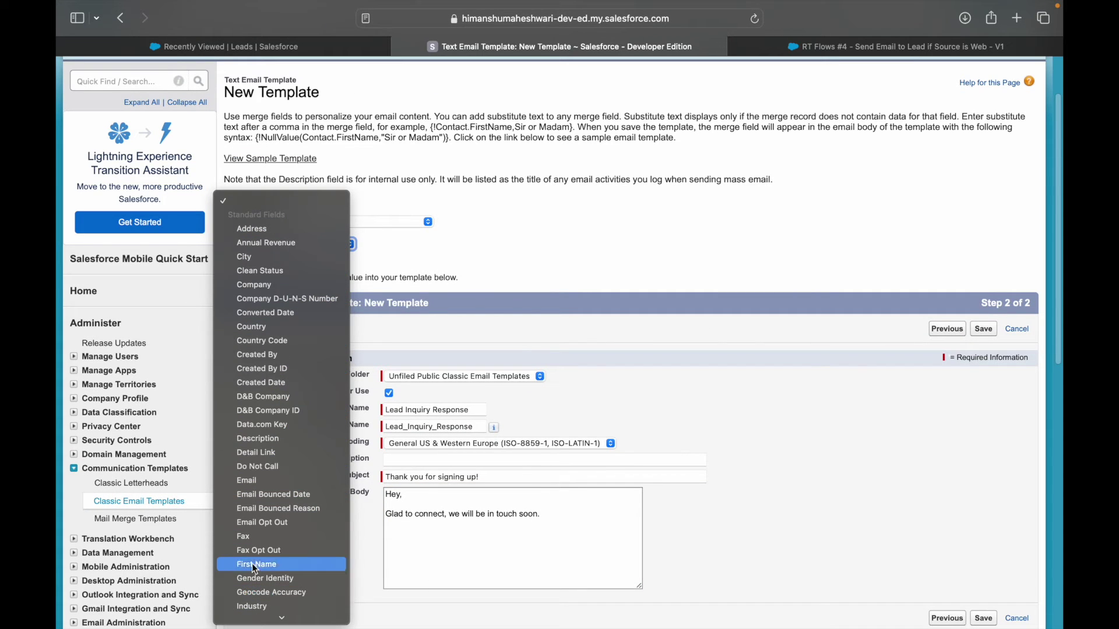
left_click(417, 496)
left_click(430, 490)
key("BackSpace")
key("BackSpace")
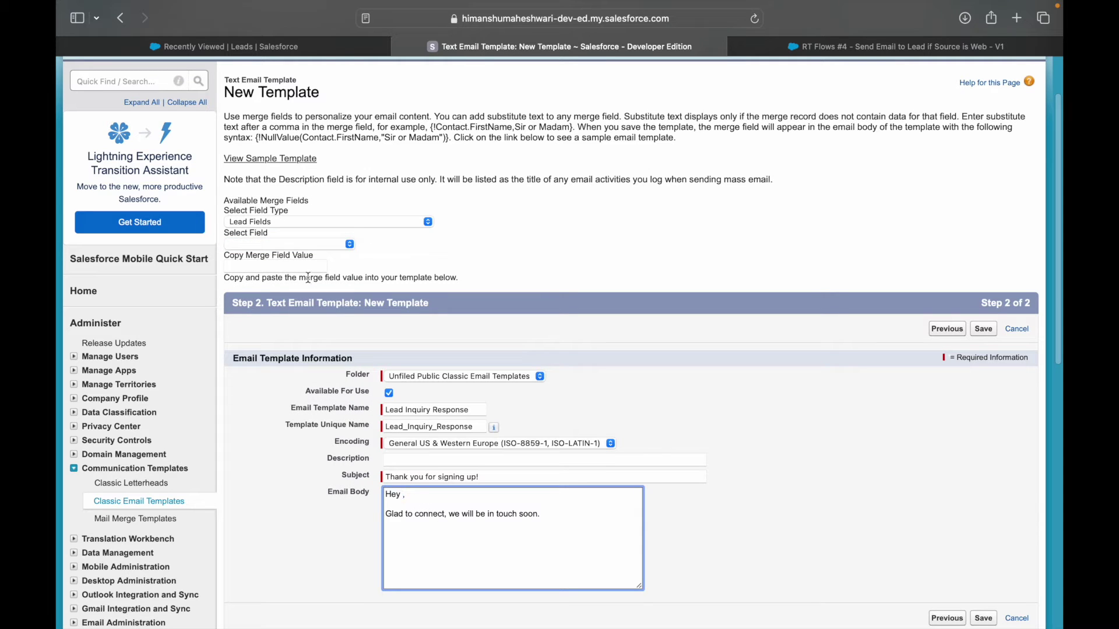
left_click(290, 245)
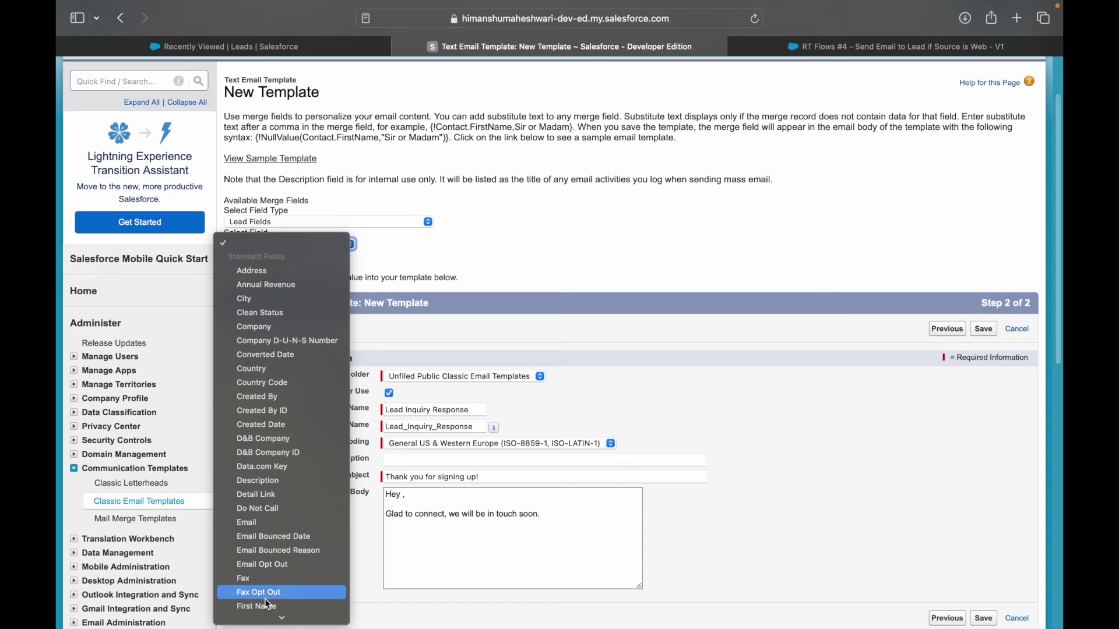
left_click(300, 606)
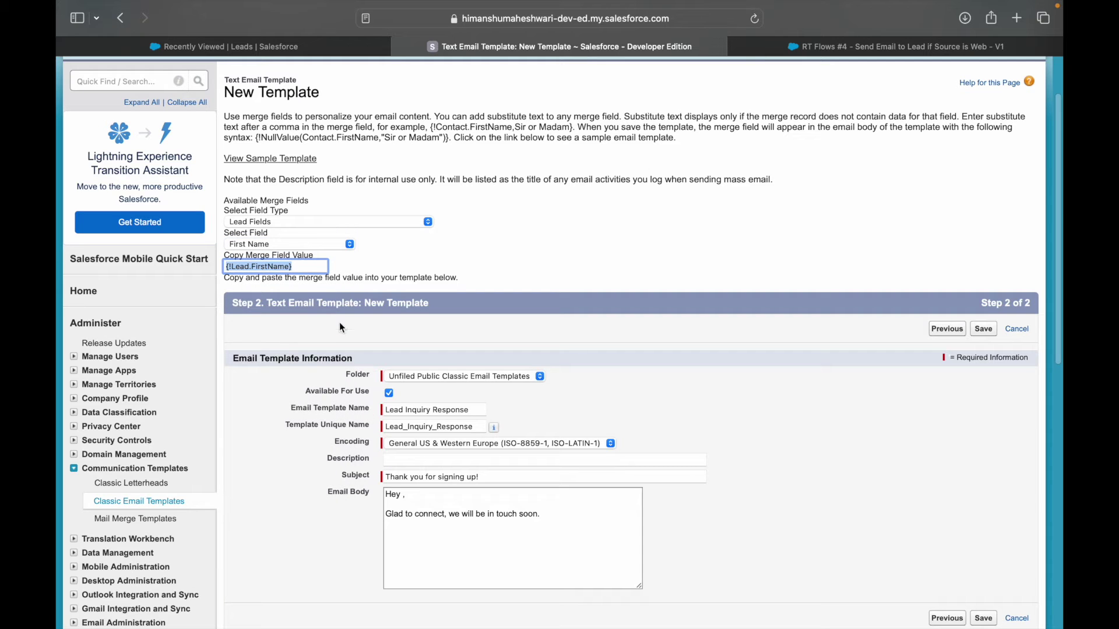
left_click(408, 495)
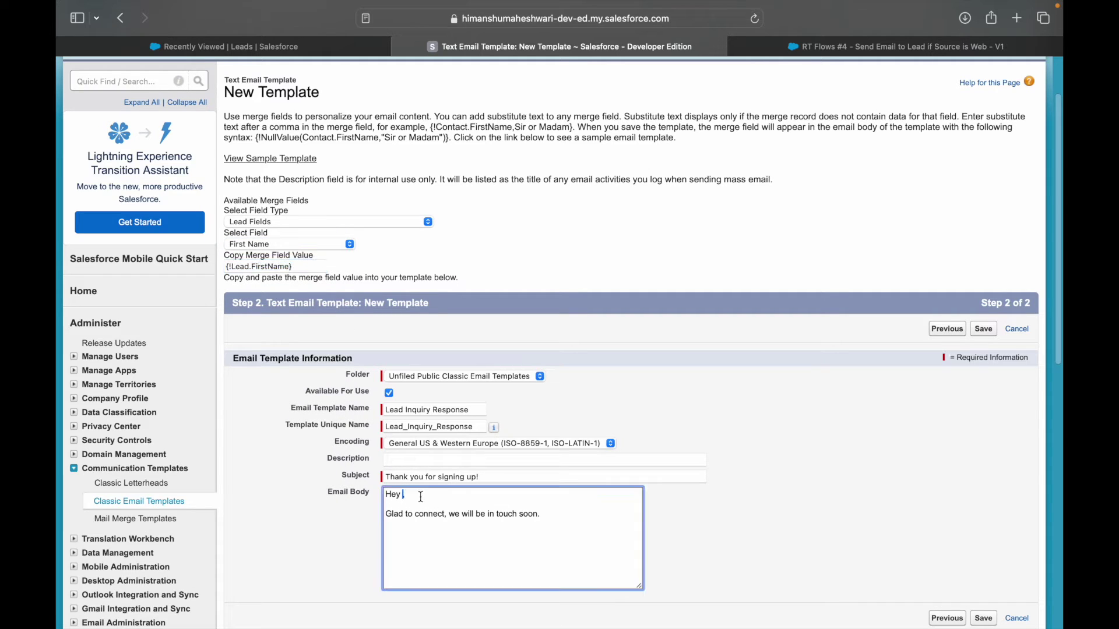
type("{!Lead.FirstName}")
left_click(781, 461)
left_click(429, 503)
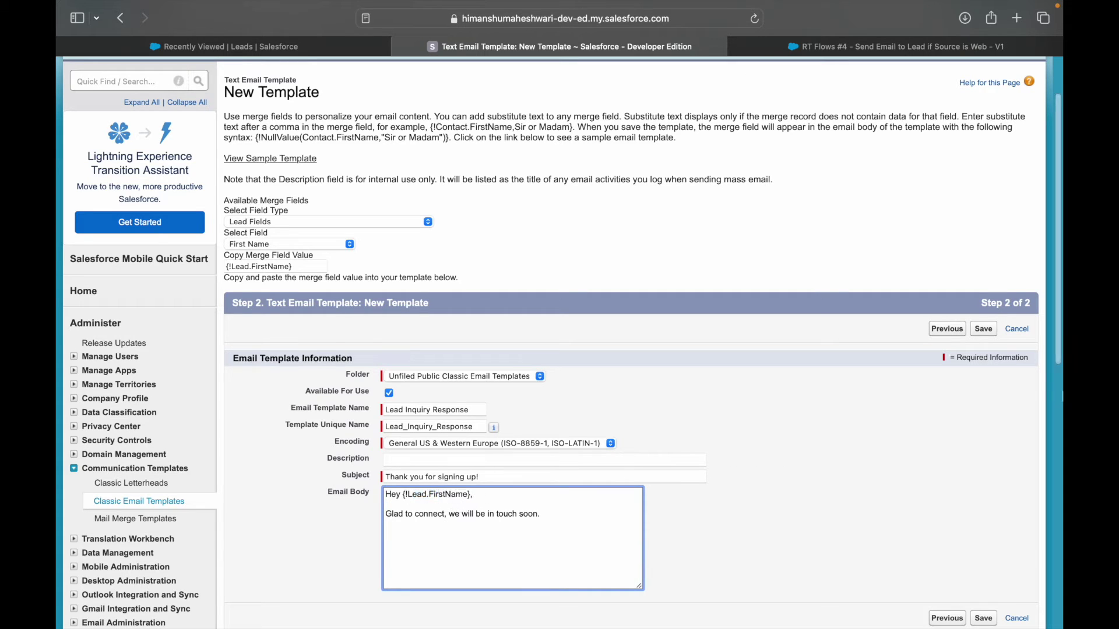
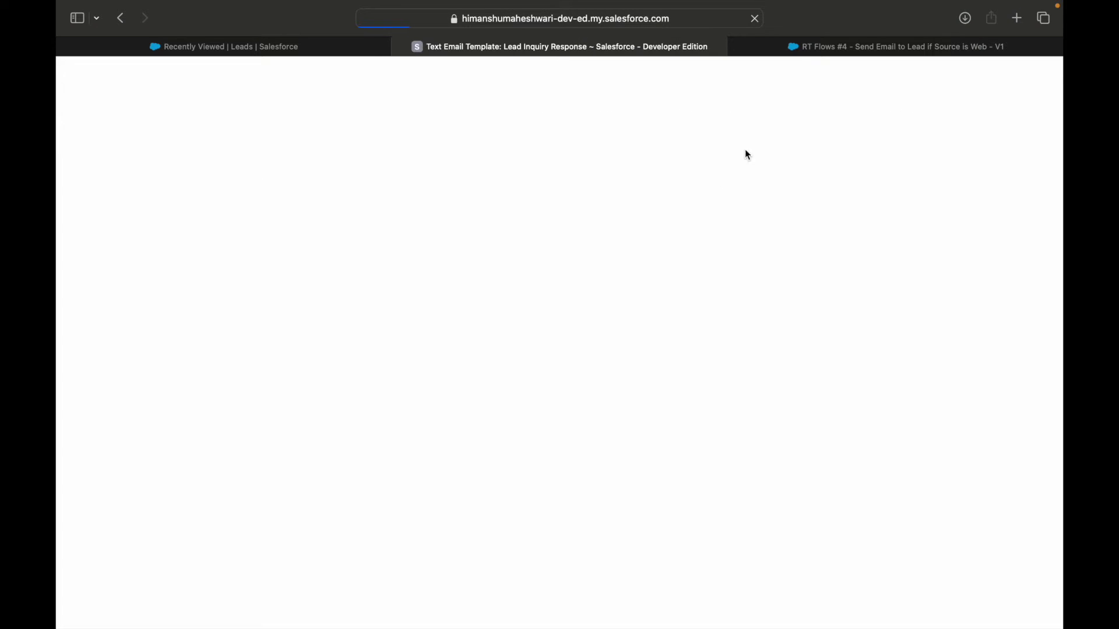
Step: Back on the template tab, find 'email alert' in Setup Quick Find and open Email Alerts
left_click(795, 50)
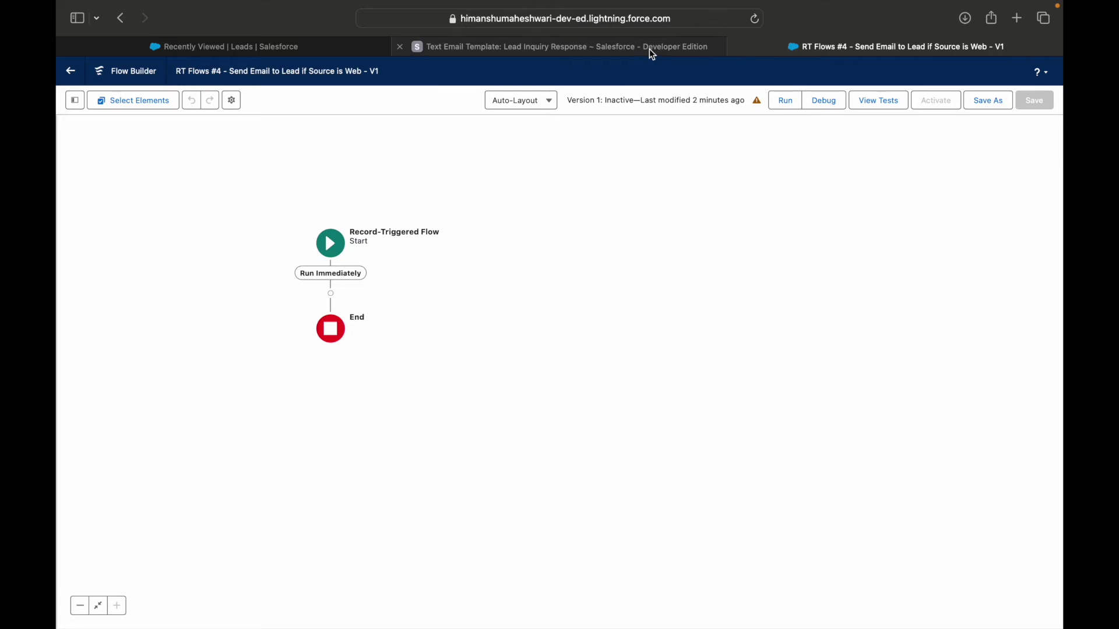
left_click(648, 49)
left_click(105, 151)
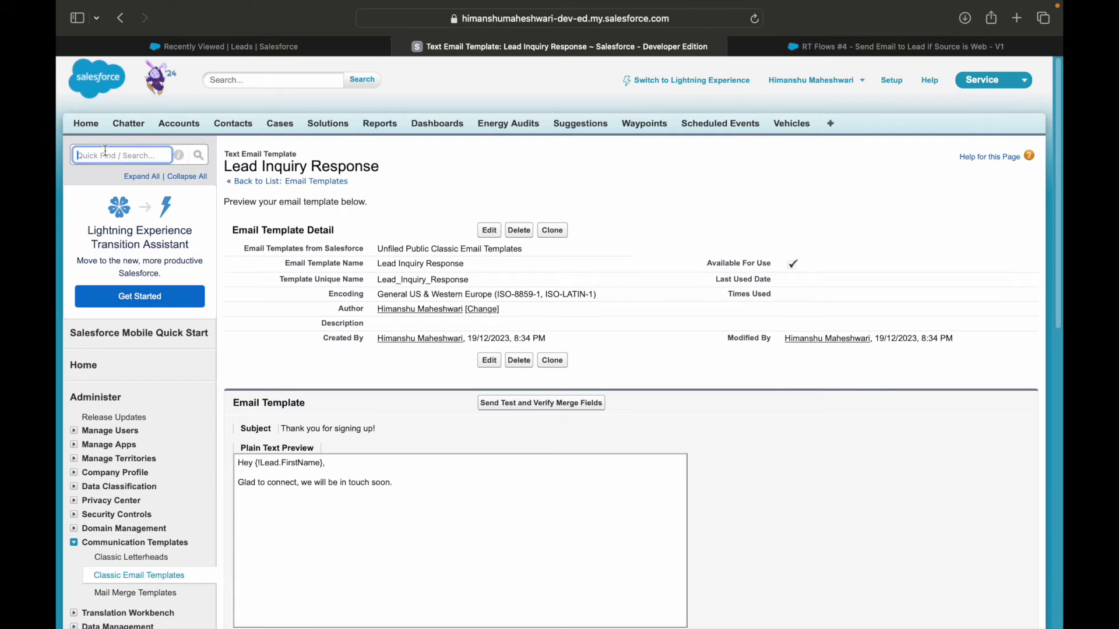
type("email alert")
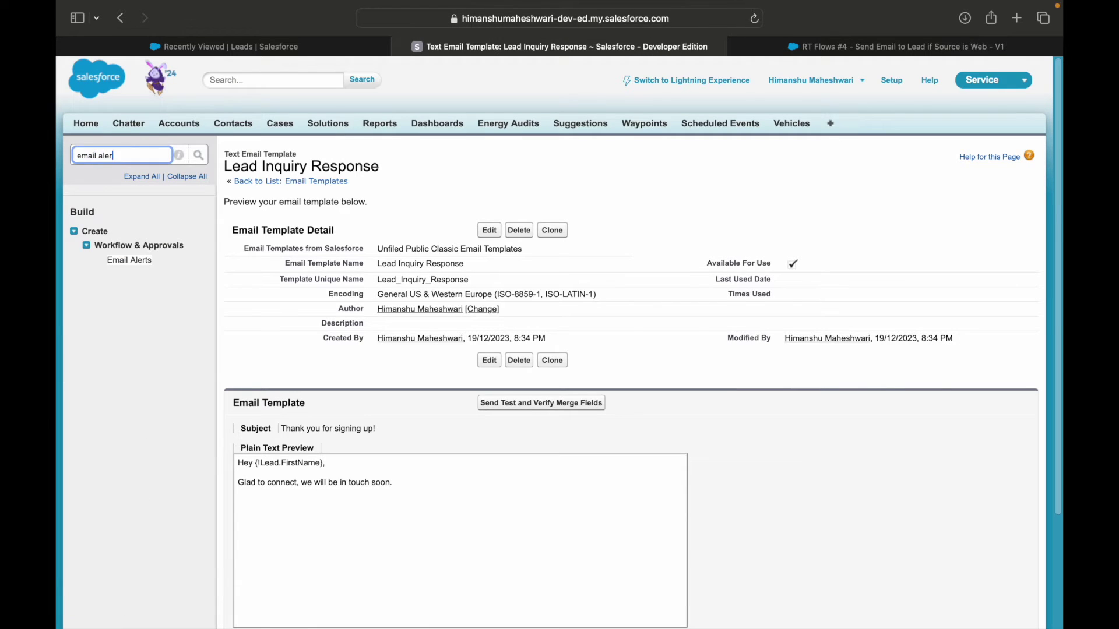
left_click(130, 261)
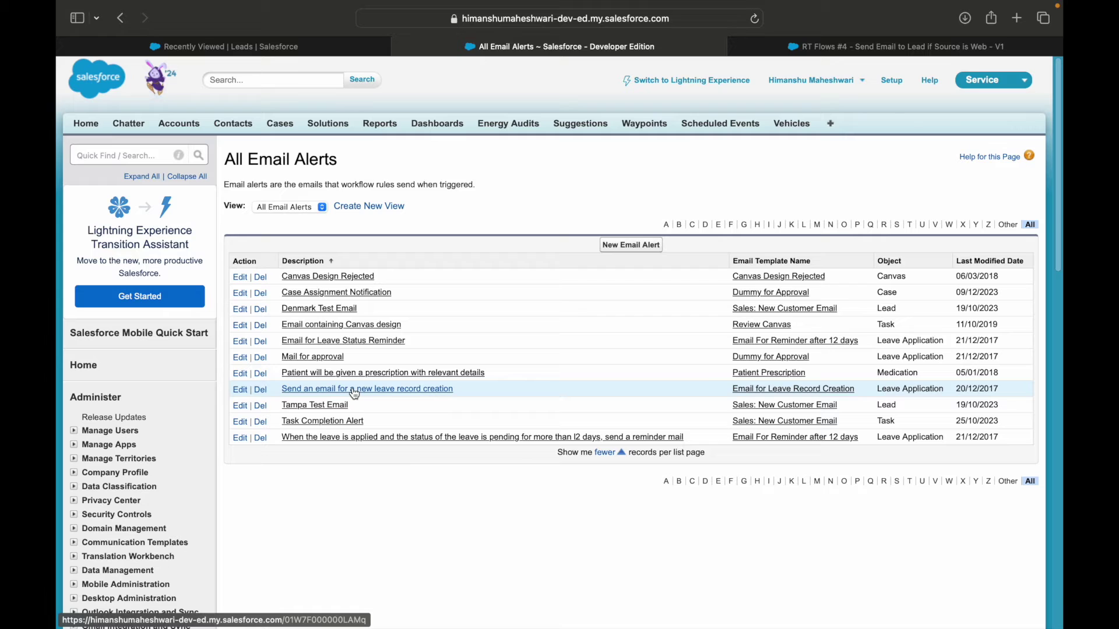
Step: Start a new email alert on the Lead object and look up the Lead Inquiry Response template
left_click(644, 245)
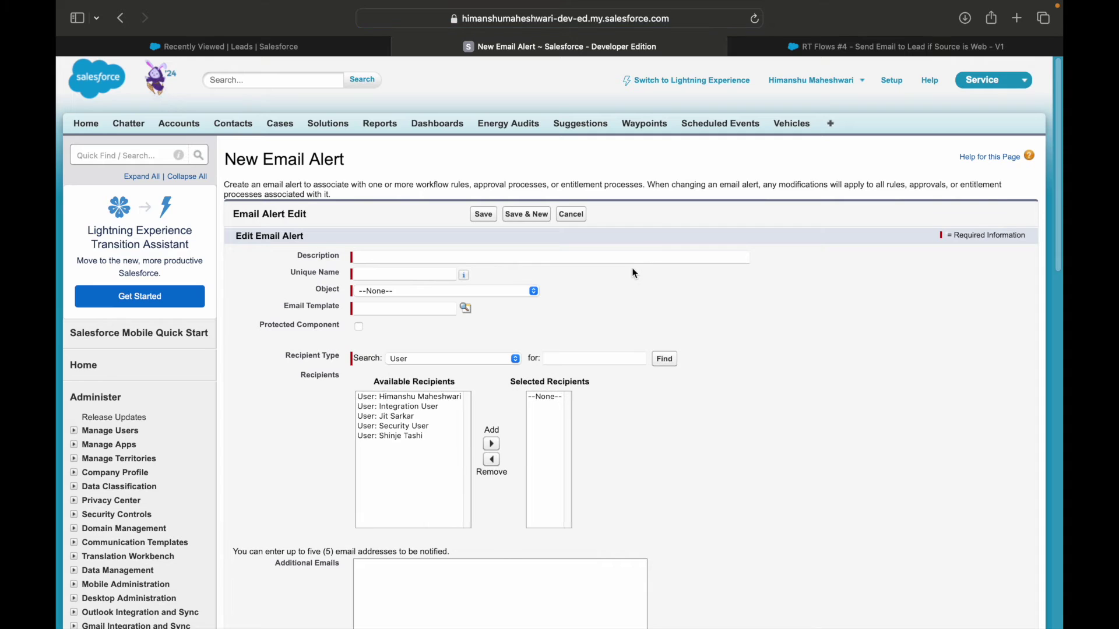
left_click(402, 292)
type("lead")
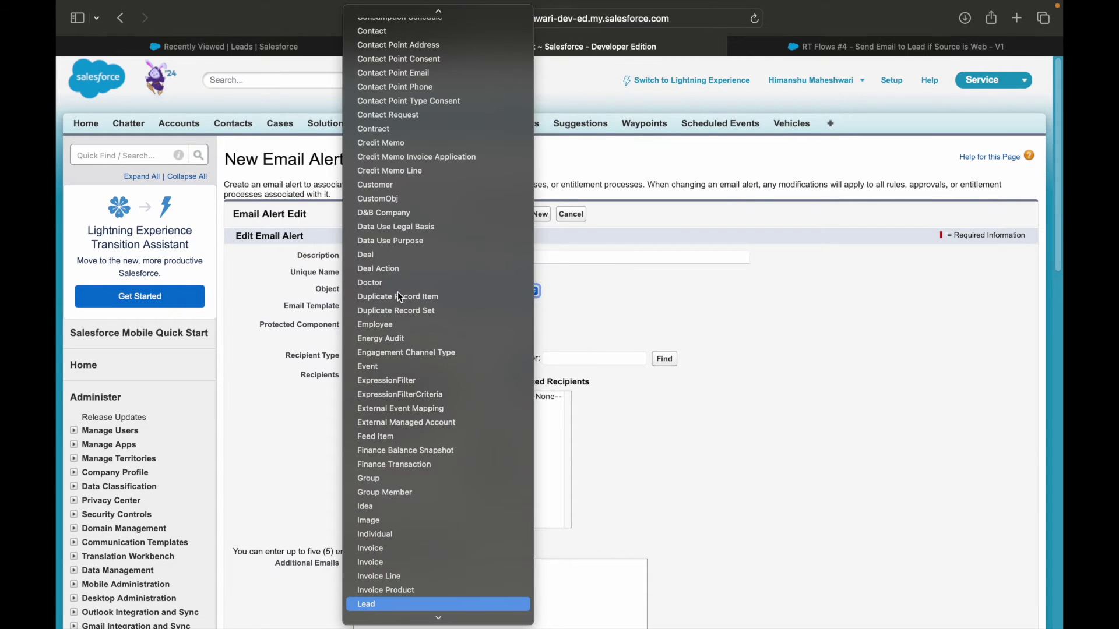
key("Return")
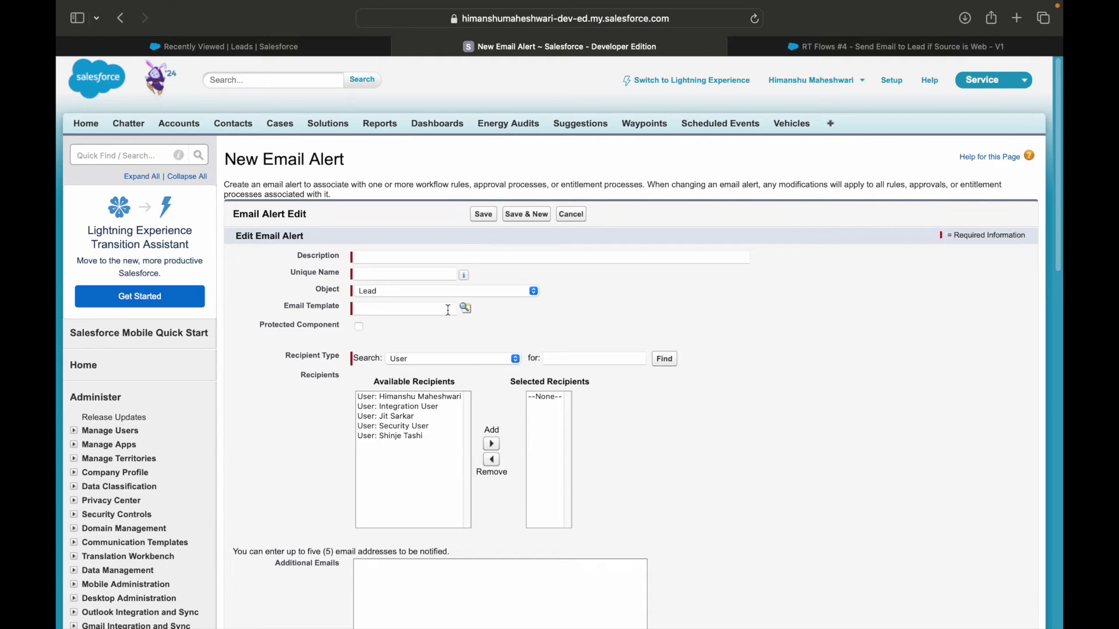
left_click(466, 309)
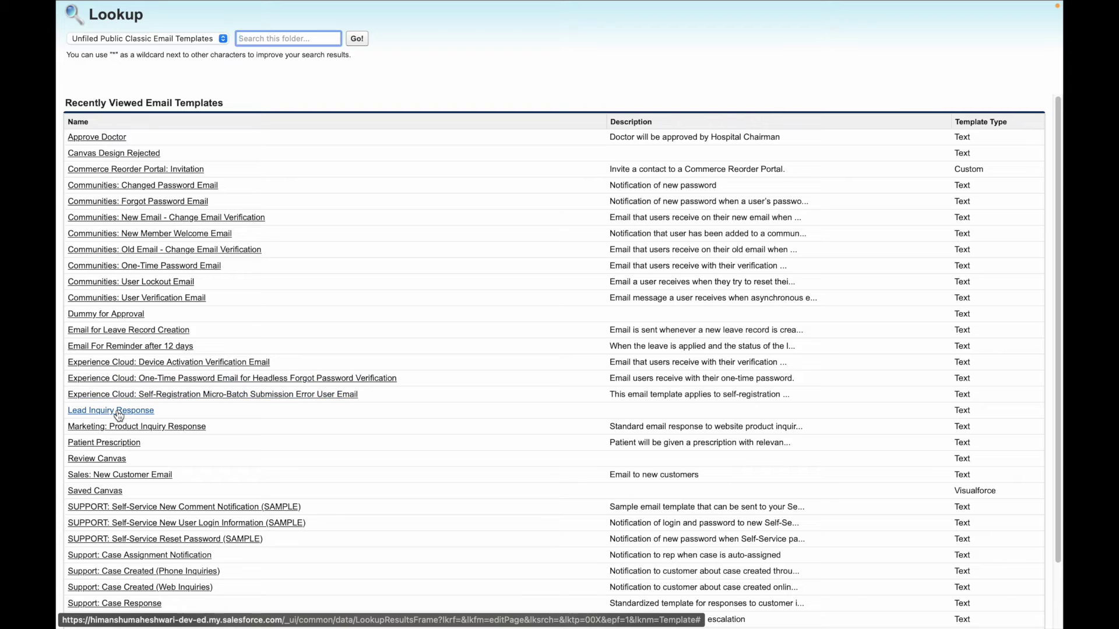
key("ctrl+alt+Right")
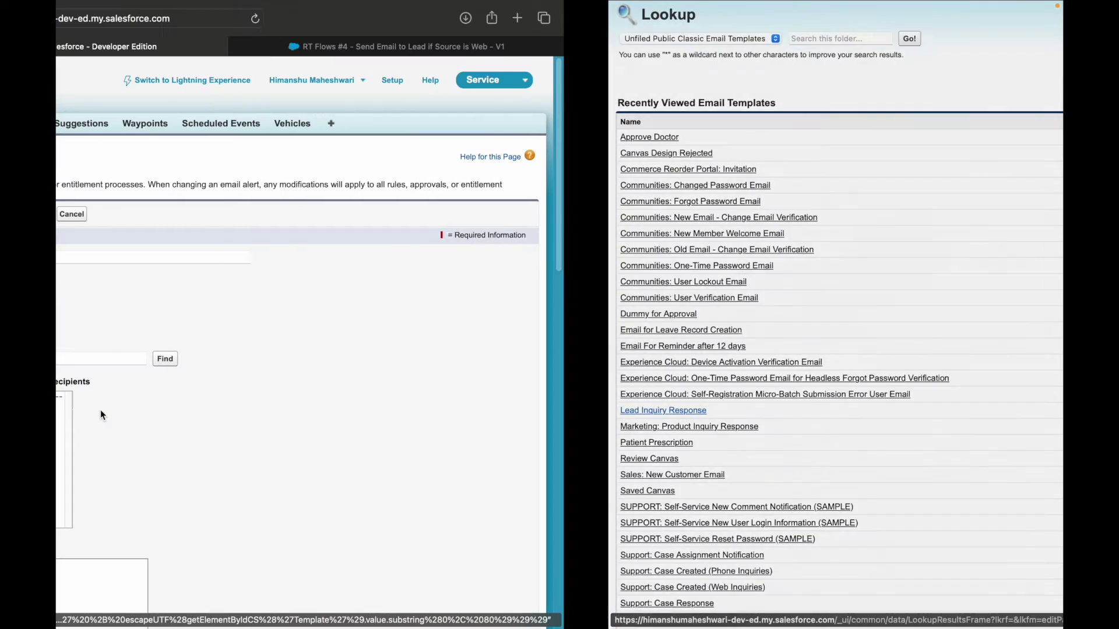
Step: Enter the description 'Lead Inquiry Response' and correct the unique name to Lead_Inquiry_Response
left_click(397, 261)
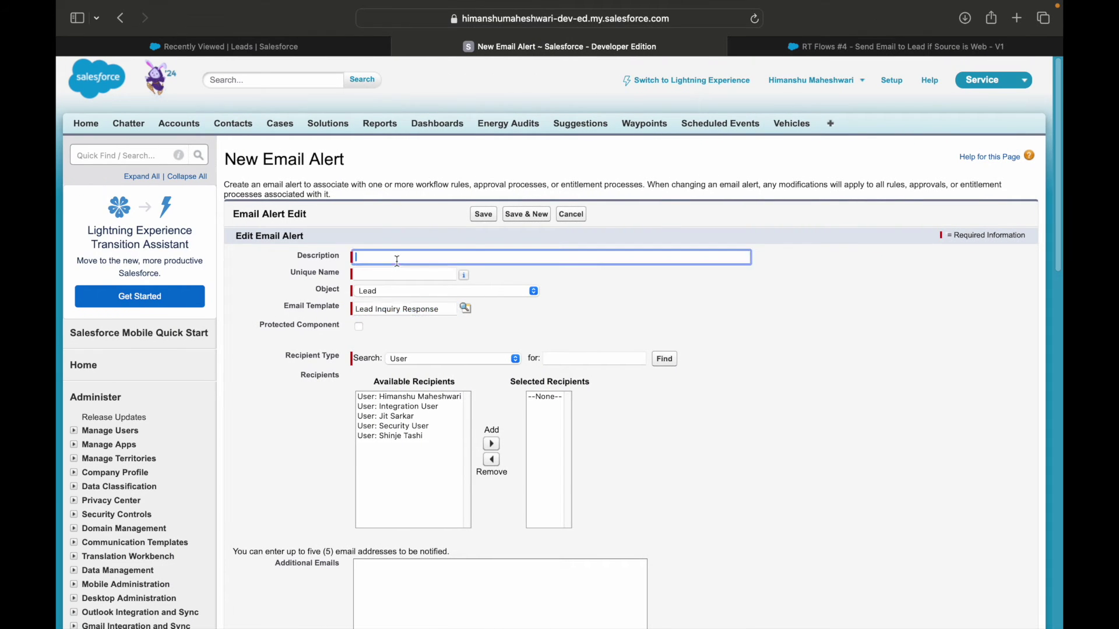
type("Lead Inquiry Respose")
key("Tab")
left_click(422, 257)
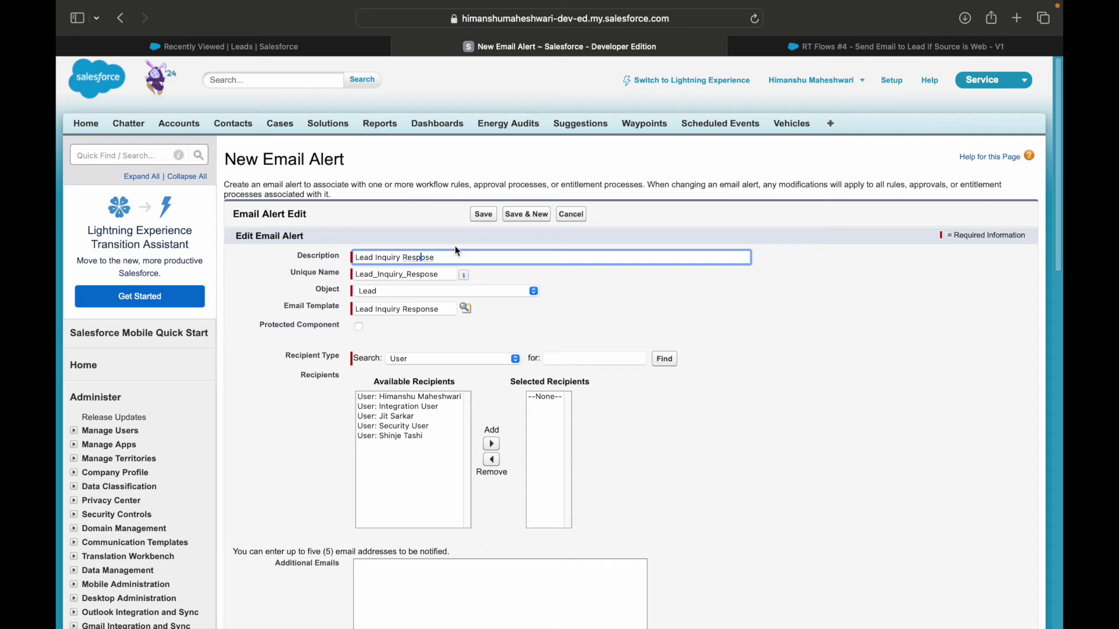
type("n")
left_click(435, 273)
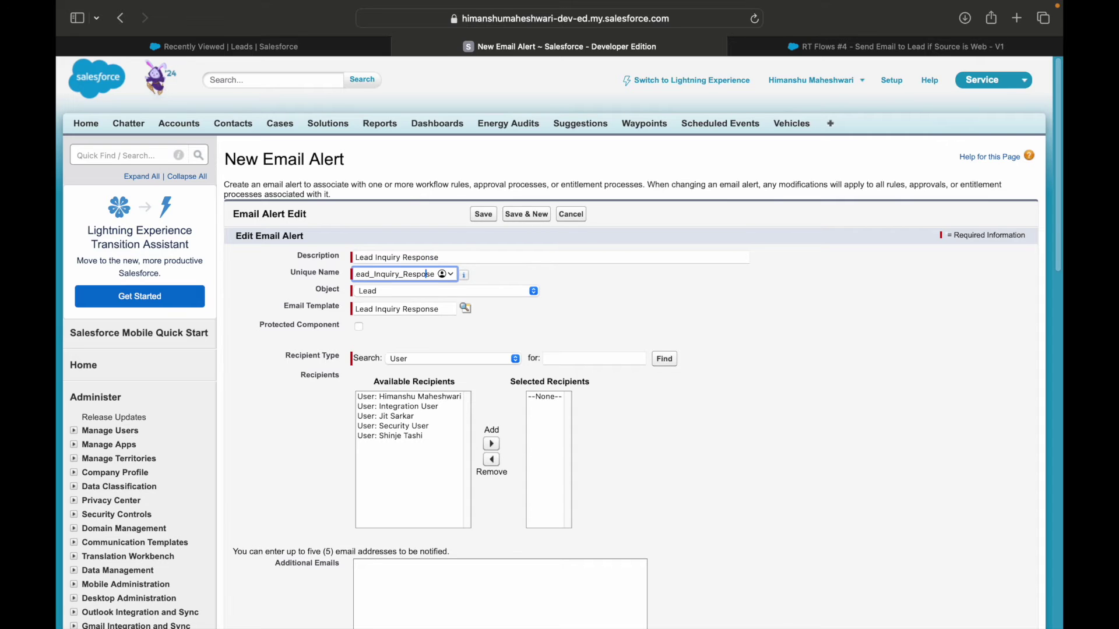
type("n")
left_click(571, 325)
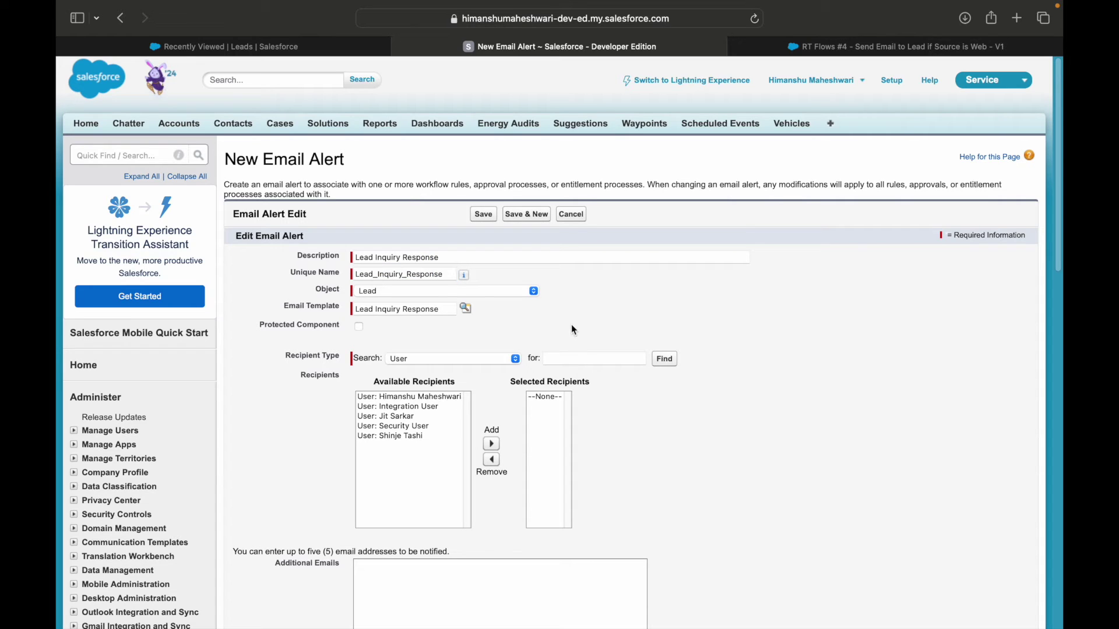
Step: Set Recipient Type to Email Field and add 'Email Field: Email' to Selected Recipients
left_click(427, 359)
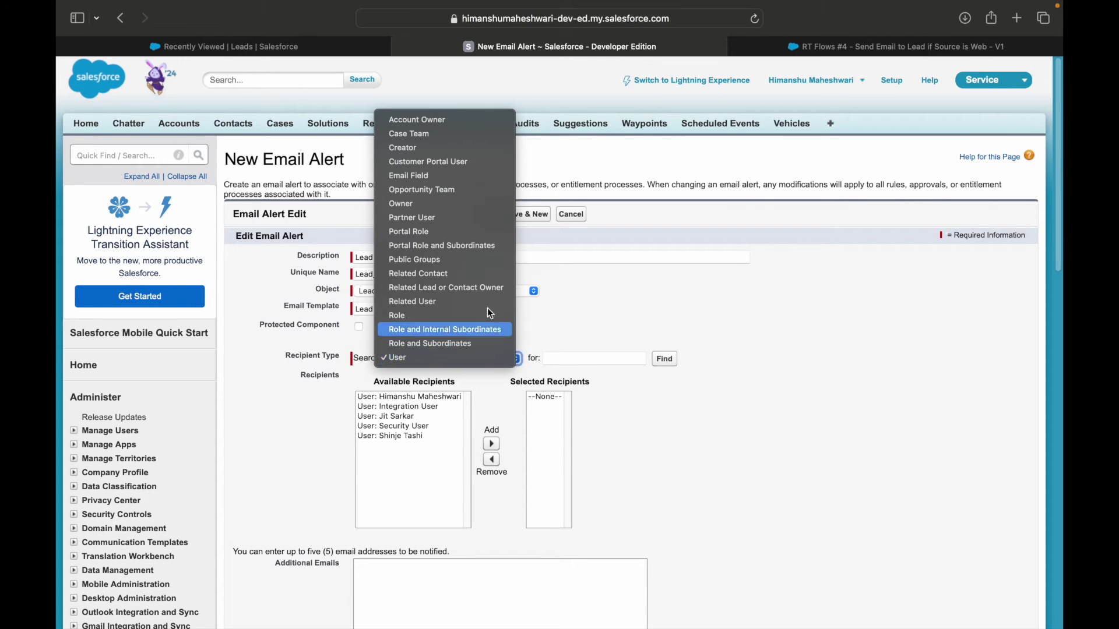
left_click(427, 176)
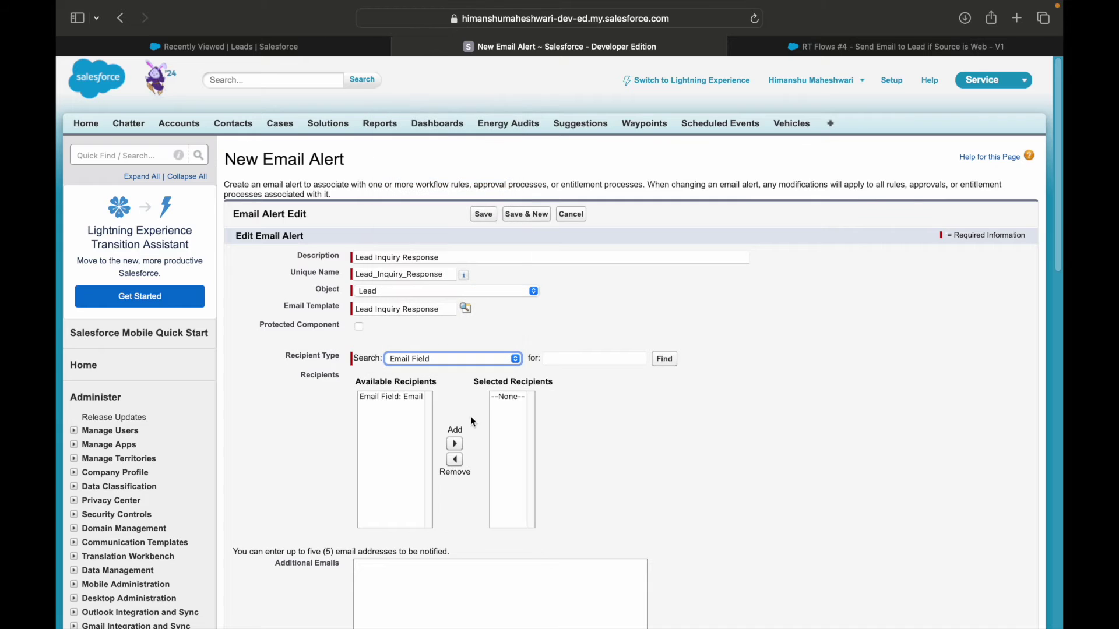
left_click(410, 398)
left_click(454, 444)
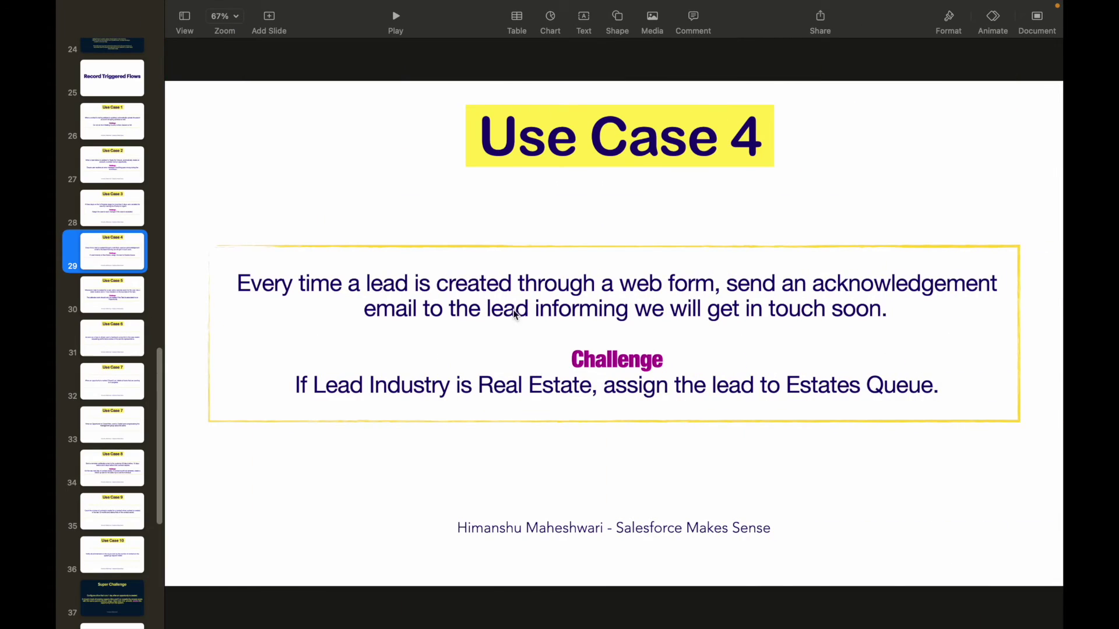
double_click(925, 286)
left_click(397, 309)
left_click(514, 308)
double_click(514, 307)
key("ctrl+Left")
Step: Keep Email Field as recipient type, check the From Email Address, and save the alert
left_click(426, 359)
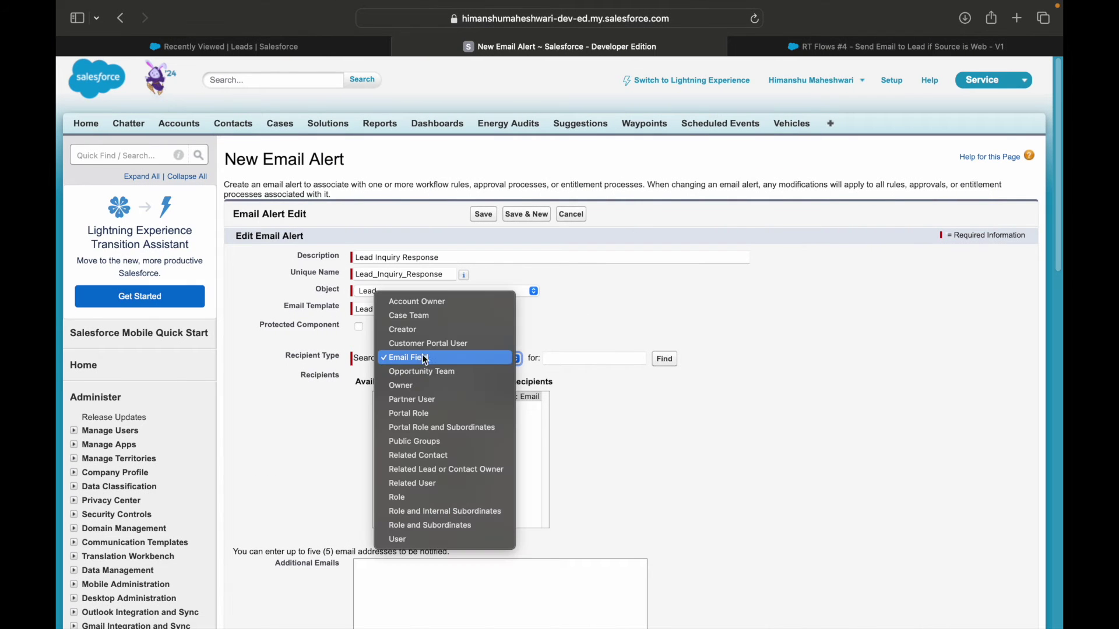
left_click(415, 358)
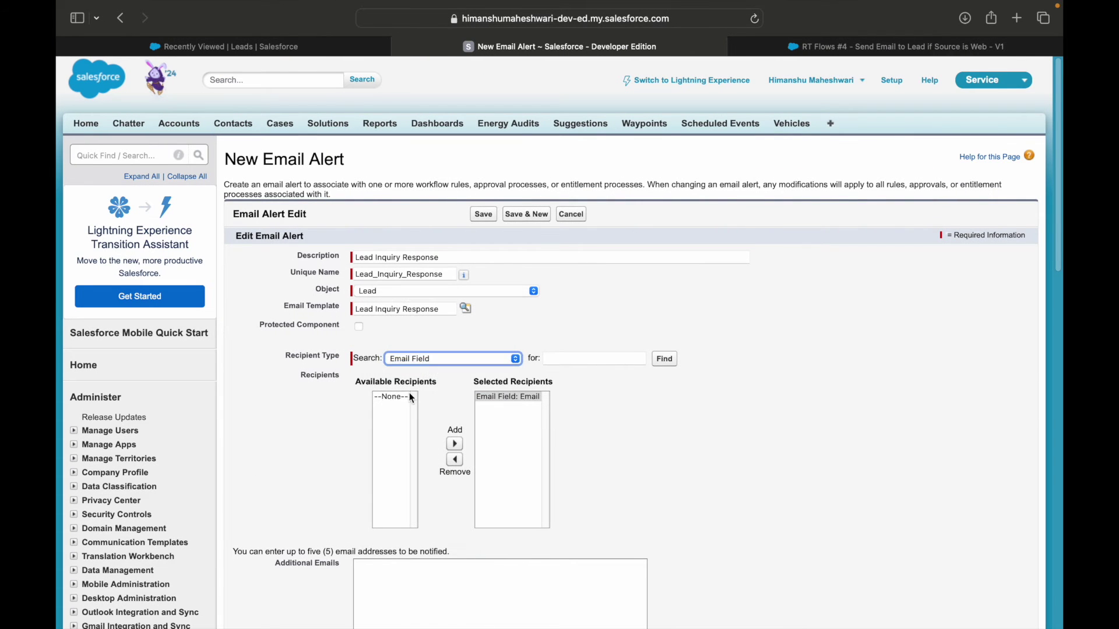
left_click(774, 399)
scroll(618, 414, "down", 5)
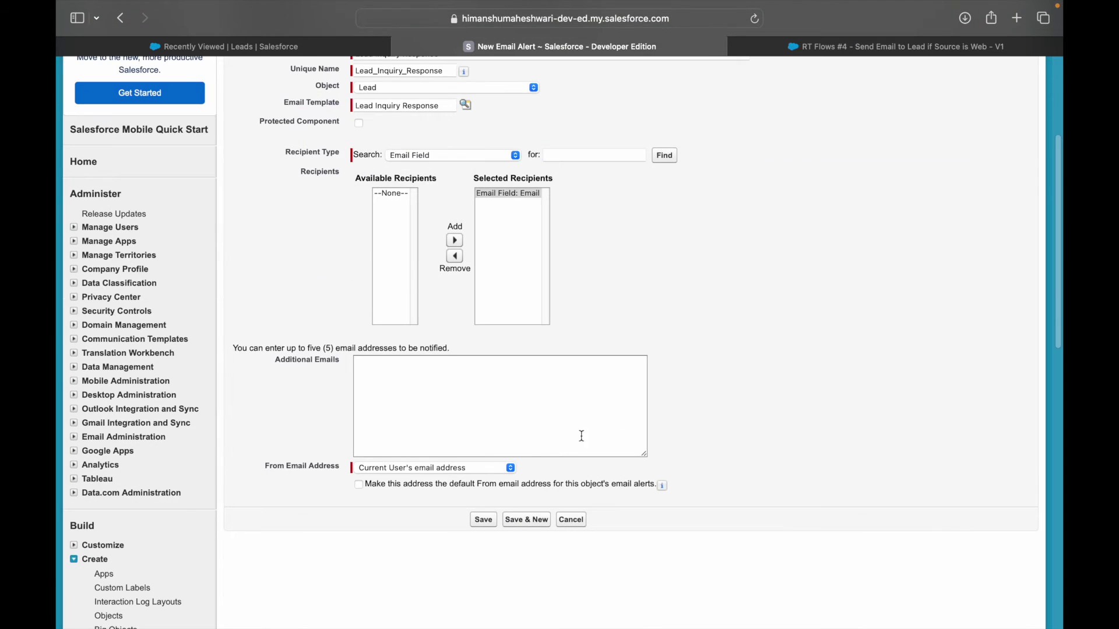
scroll(476, 268, "up", 5)
left_click(484, 220)
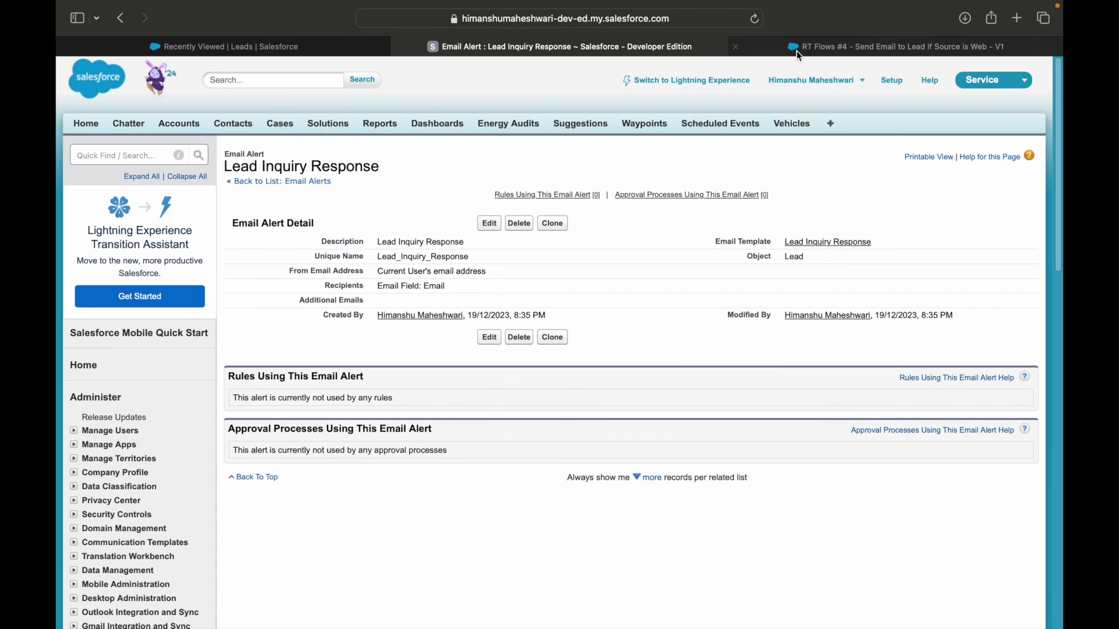
left_click(798, 47)
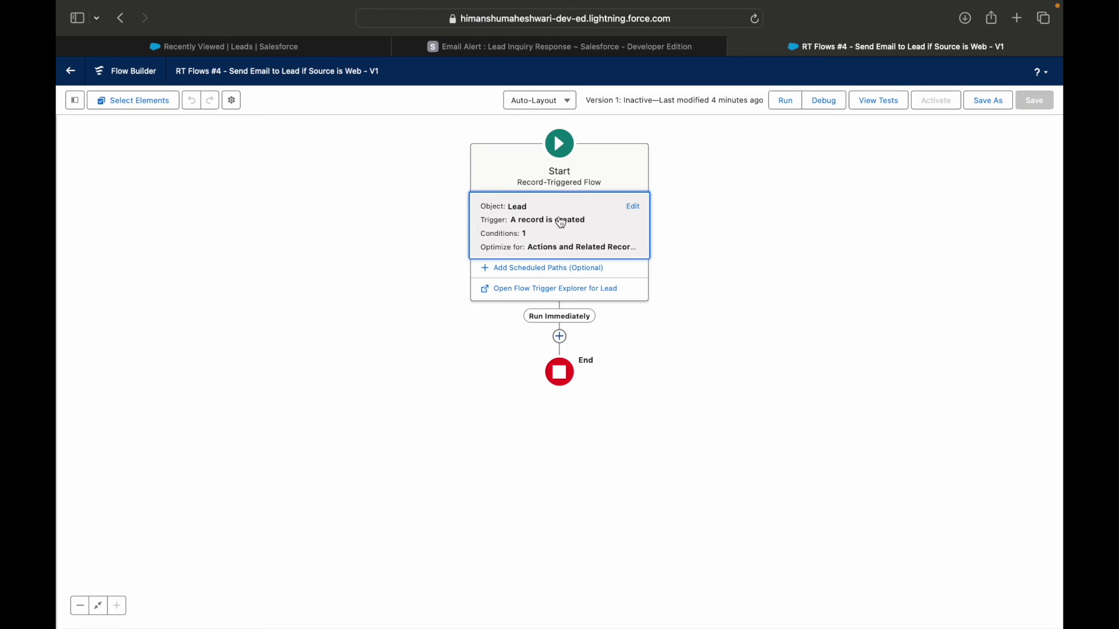
Step: Review the flow's trigger settings, then search 'Lead In' for a new element after Run Immediately
left_click(633, 207)
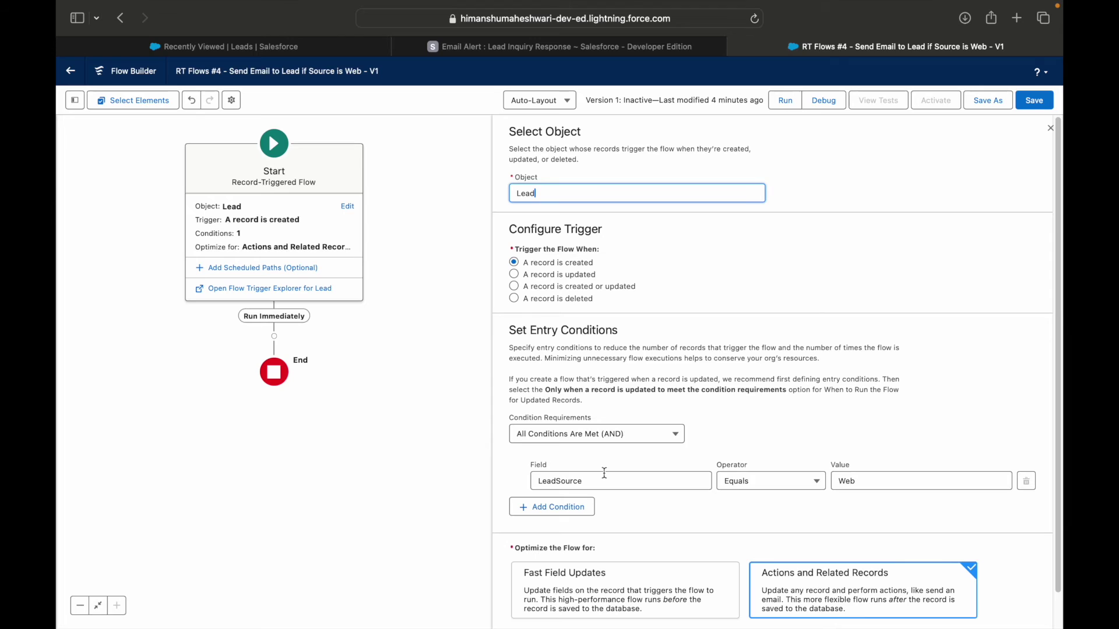
left_click(1050, 129)
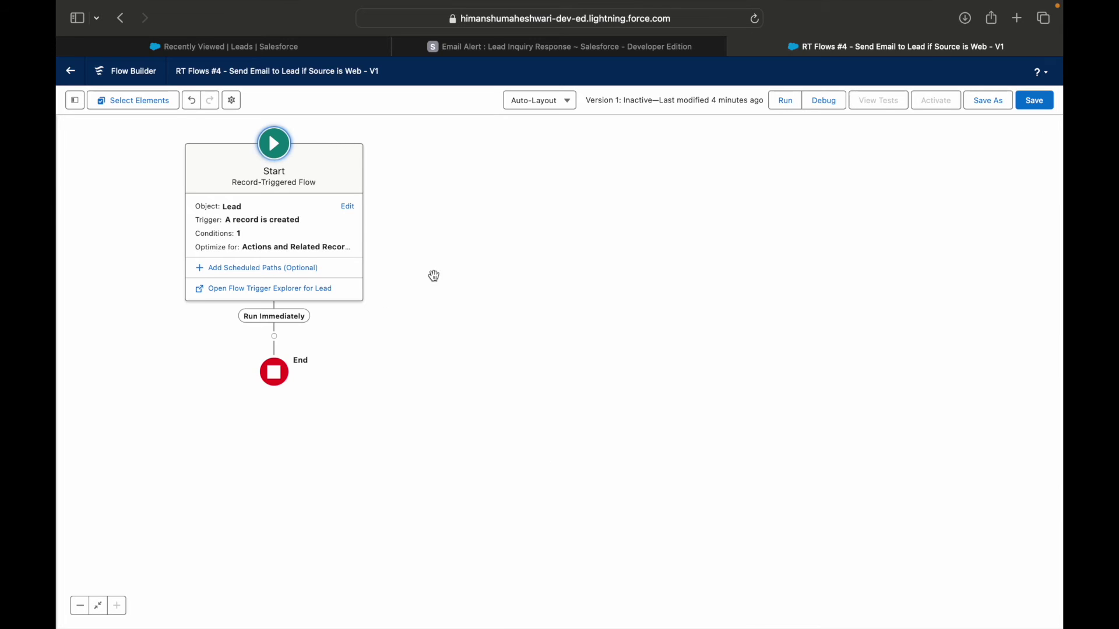
left_click(279, 336)
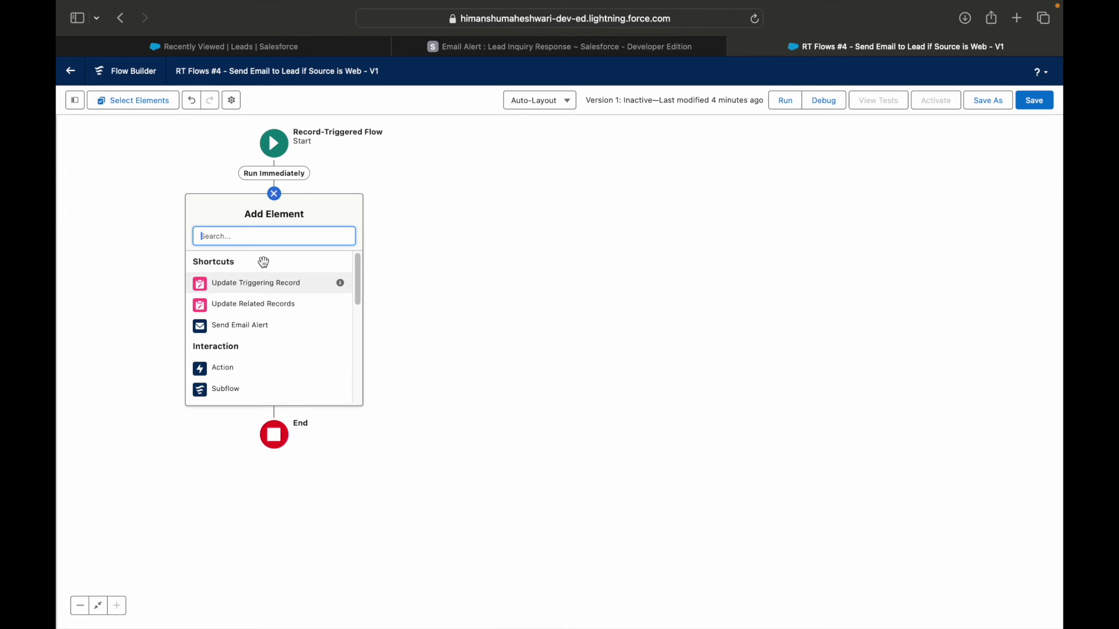
type("Lead In")
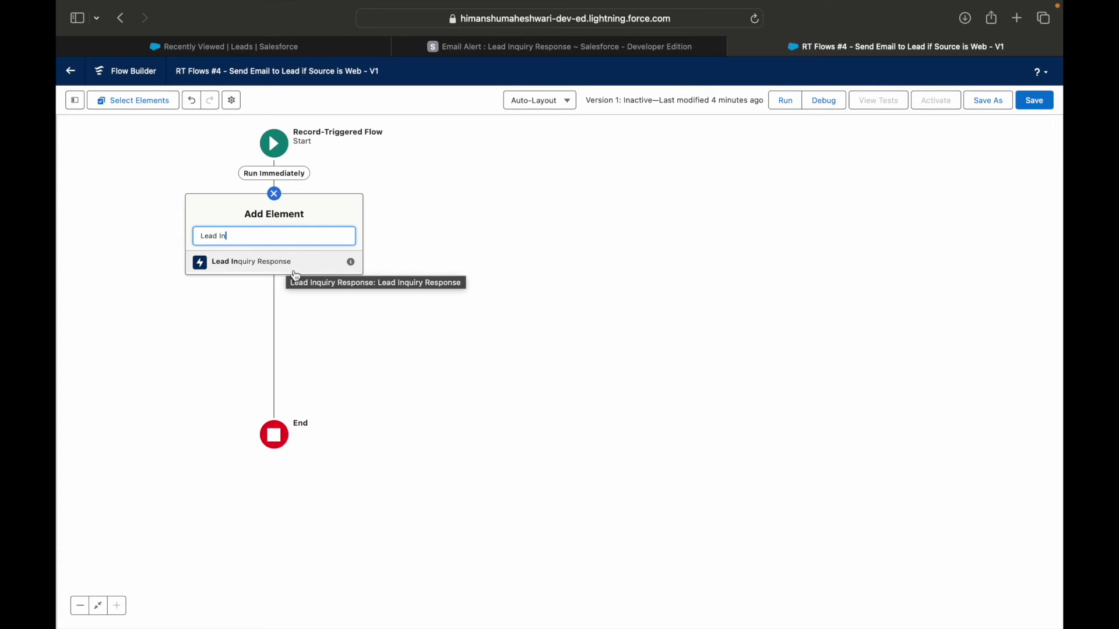
Step: Add the Lead Inquiry Response action with its Record ID set to {!$Record.Id}
left_click(266, 269)
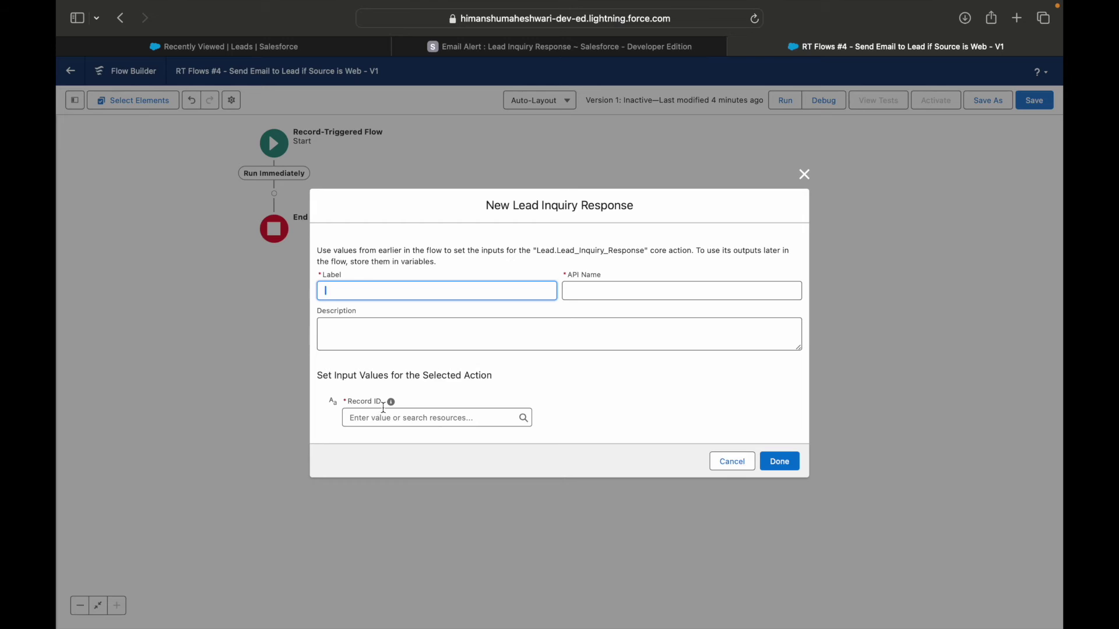
mouse_move(393, 407)
left_click(394, 419)
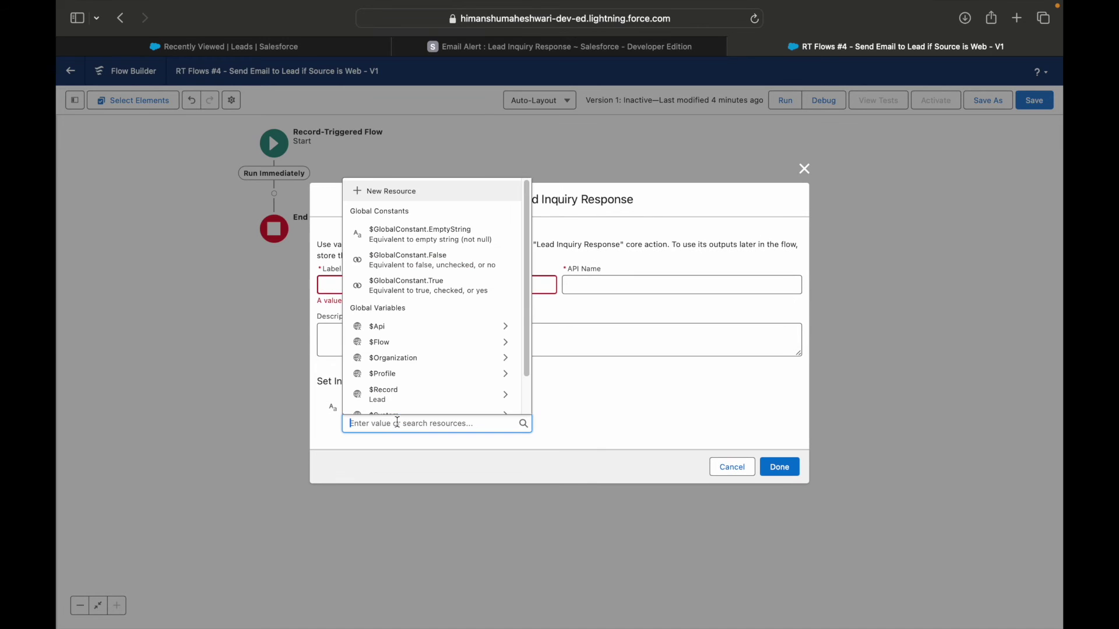
type("Record")
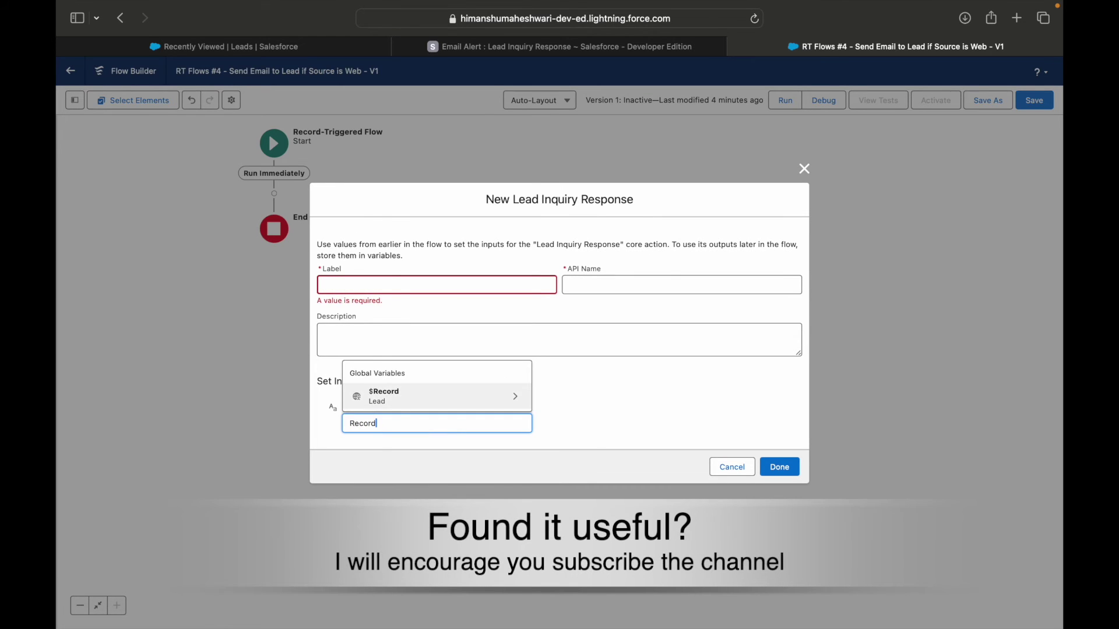
key("Return")
type("Id")
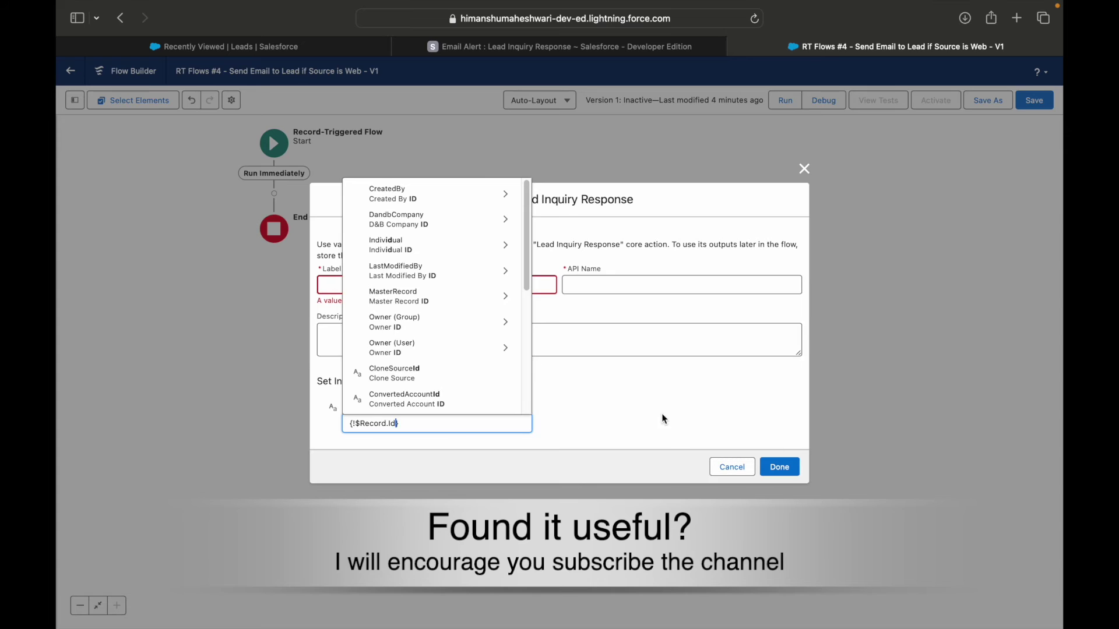
left_click(627, 406)
Step: Label the action 'Send Email to Customer to get in touch soon' and add it to the flow
left_click(431, 283)
type("Send Email to Customer to")
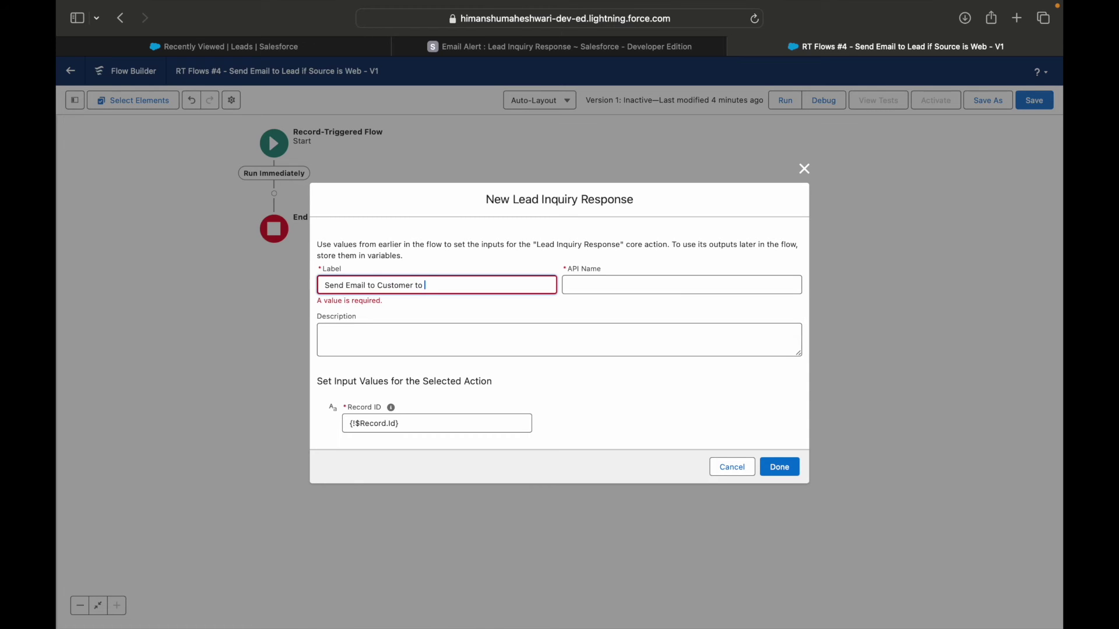
type(" get in touch soon")
left_click(705, 427)
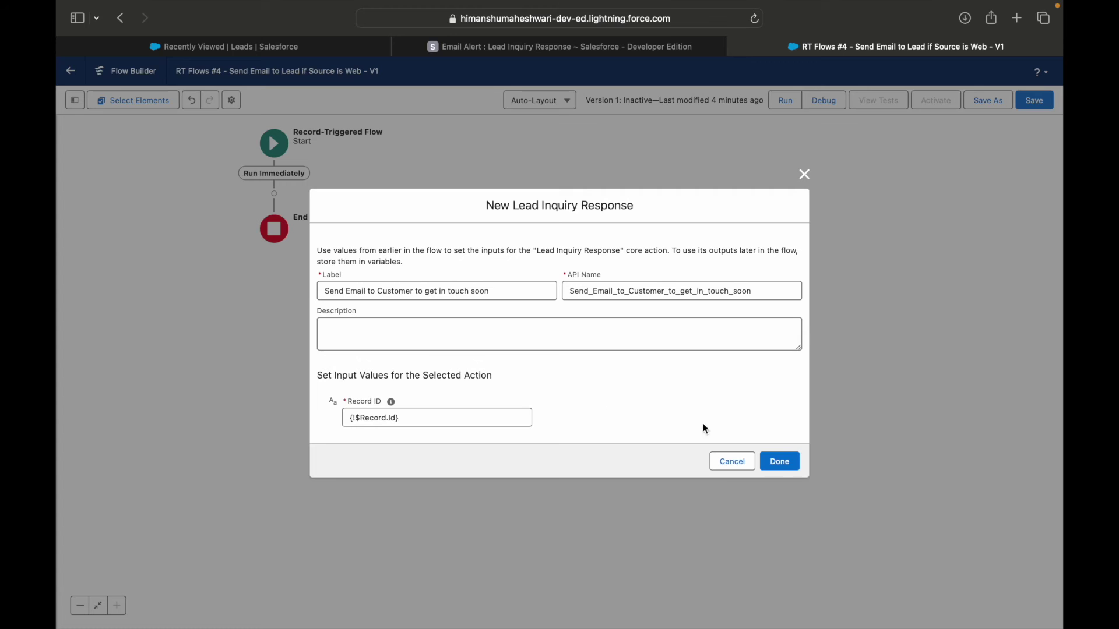
left_click(782, 462)
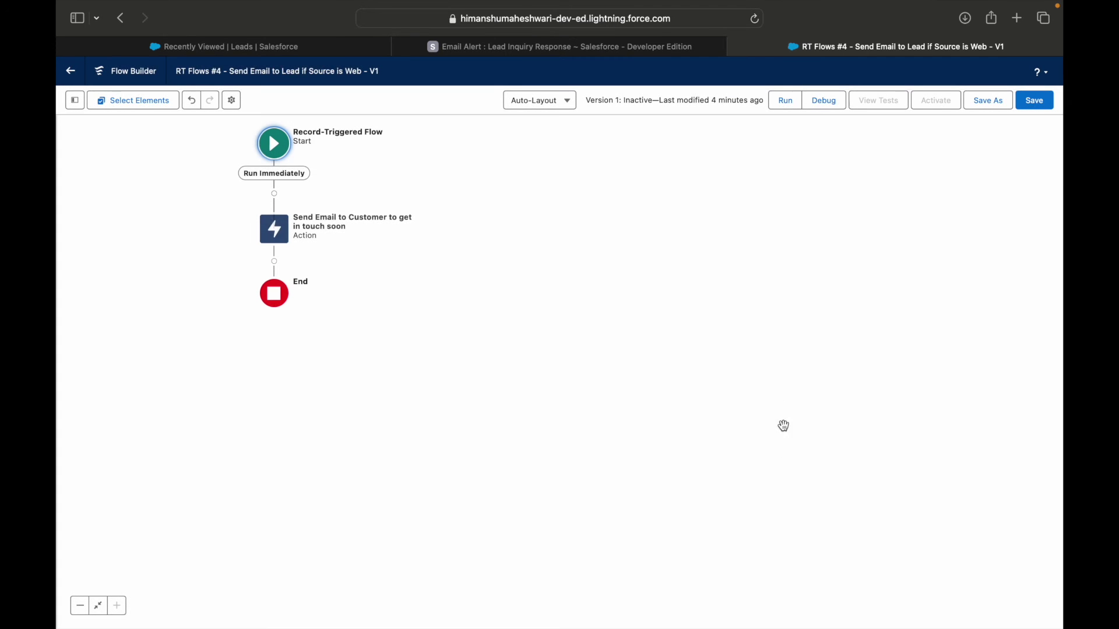
Step: Save and activate the flow, then switch to the Recently Viewed Leads list
left_click(1038, 97)
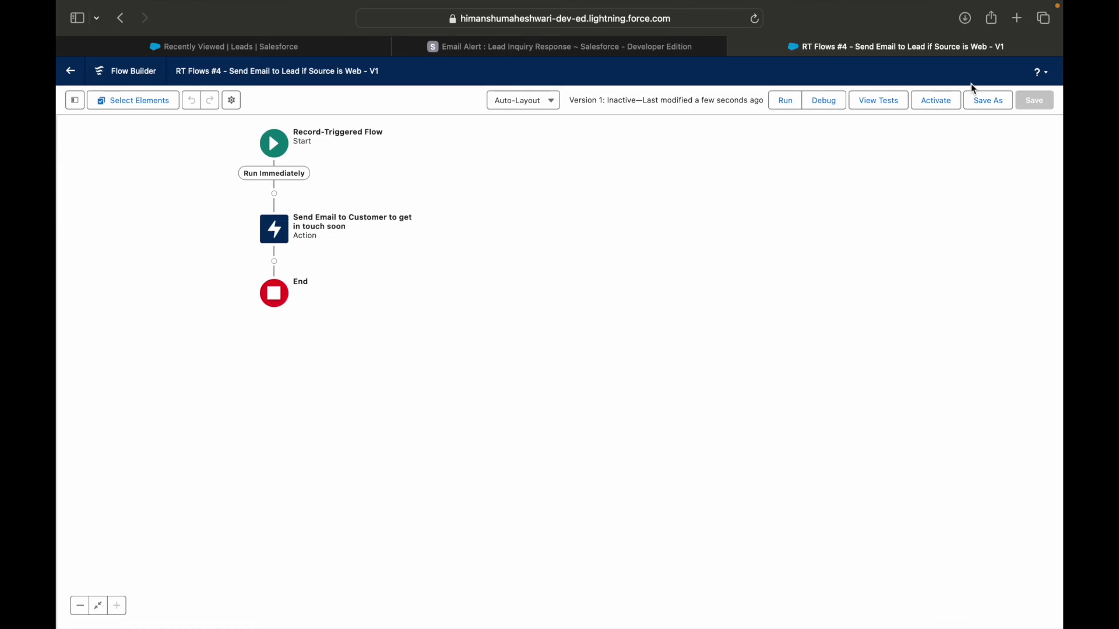
left_click(942, 100)
left_click_drag(377, 280, 512, 338)
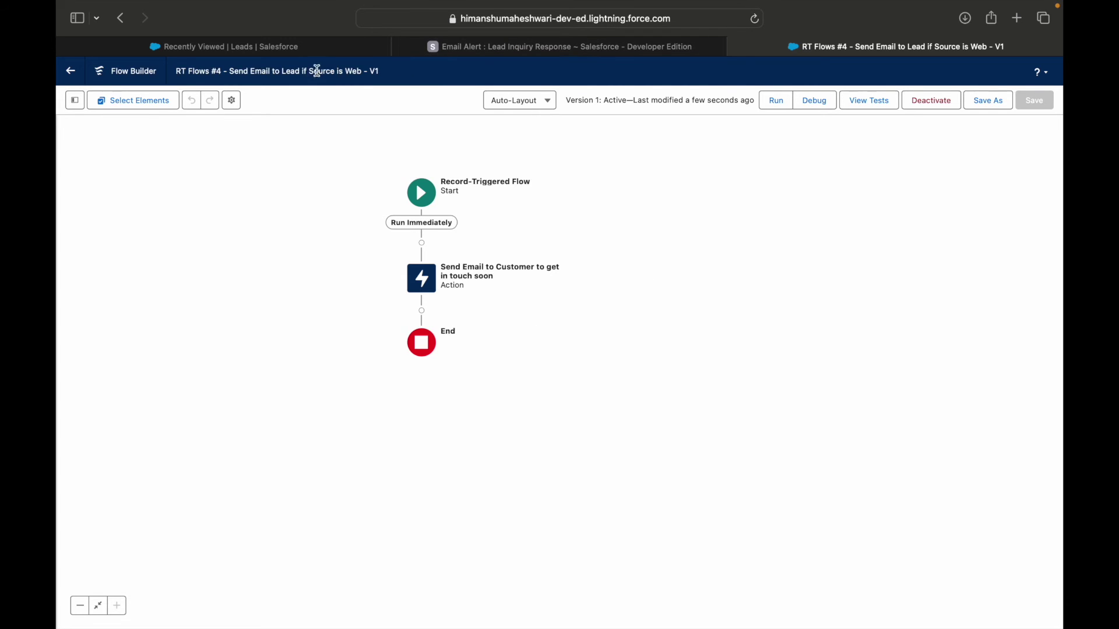
left_click(301, 52)
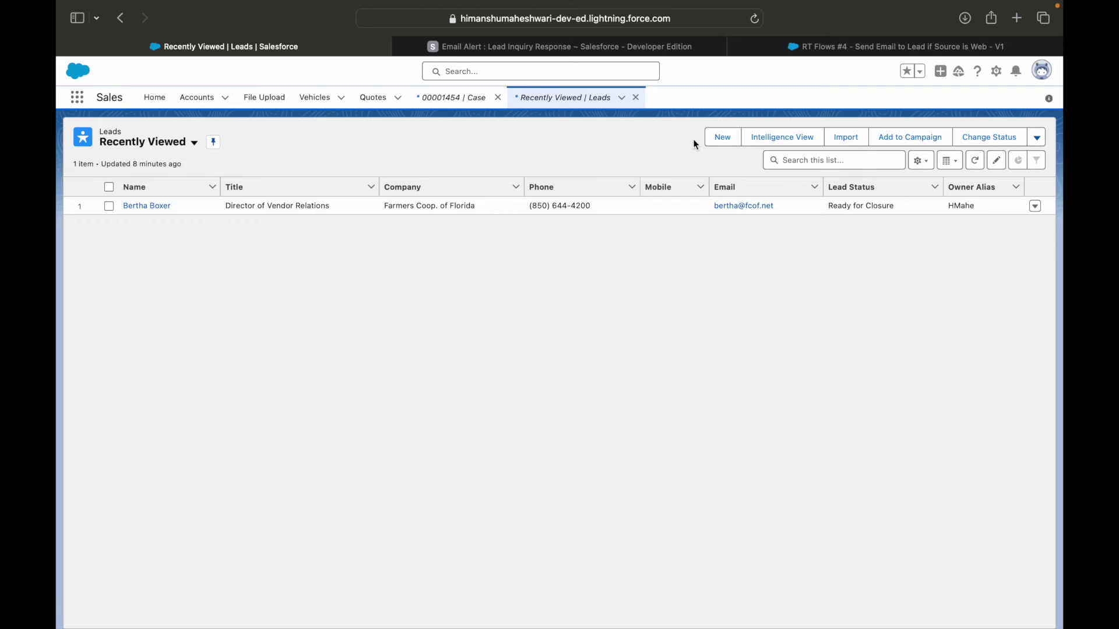
Step: Start a new lead with the lead's first and last name and company Salesforce Makes Sense
left_click(723, 137)
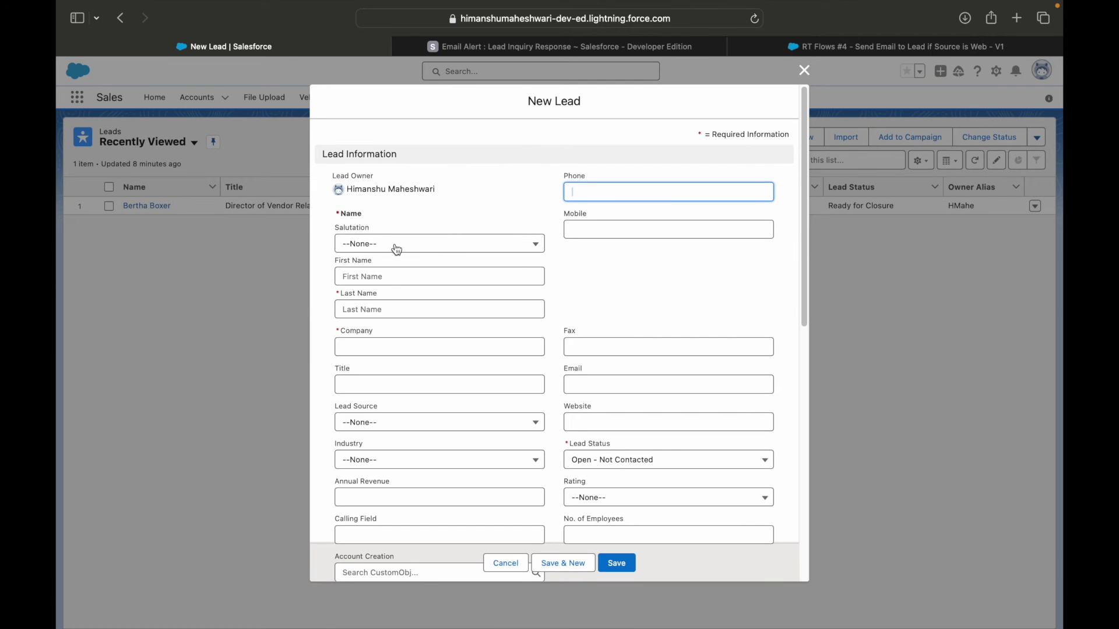
left_click(382, 277)
key("Tab")
key("Tab")
key("Tab")
type("Salesforce Mak")
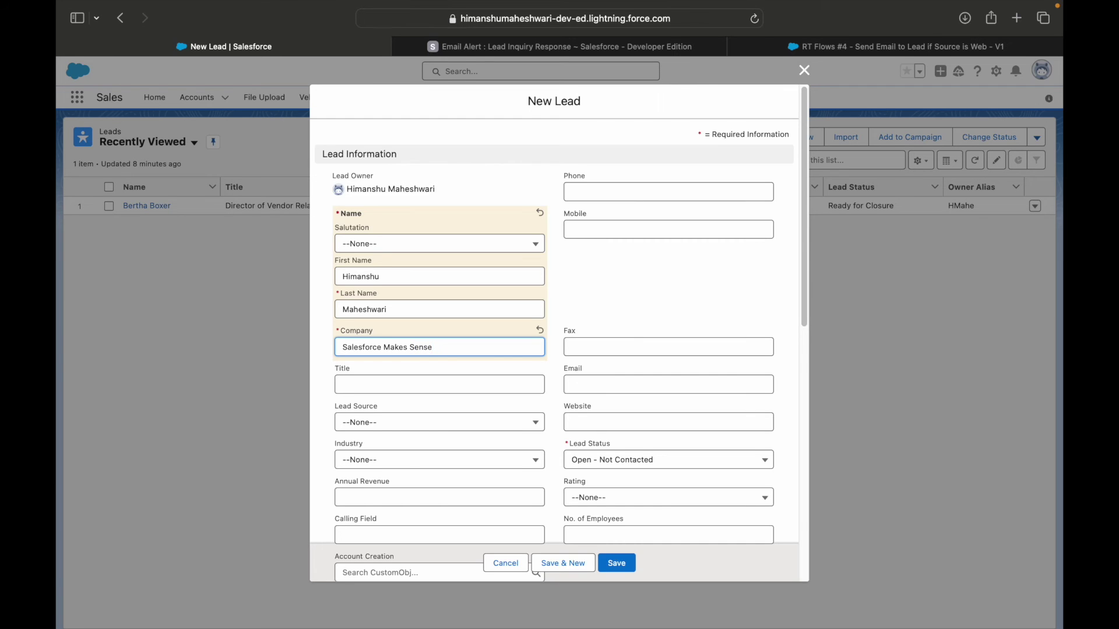
Step: Set Lead Source to Web, enter the lead's e-mail address, and save the lead
scroll(577, 469, "down", 3)
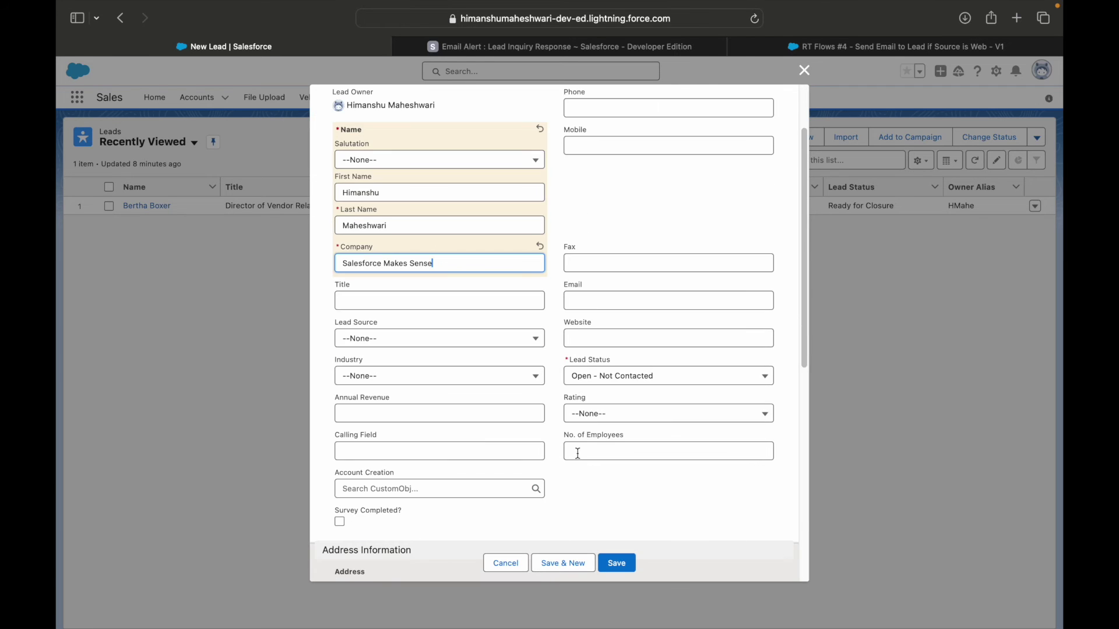
left_click(350, 348)
left_click(372, 381)
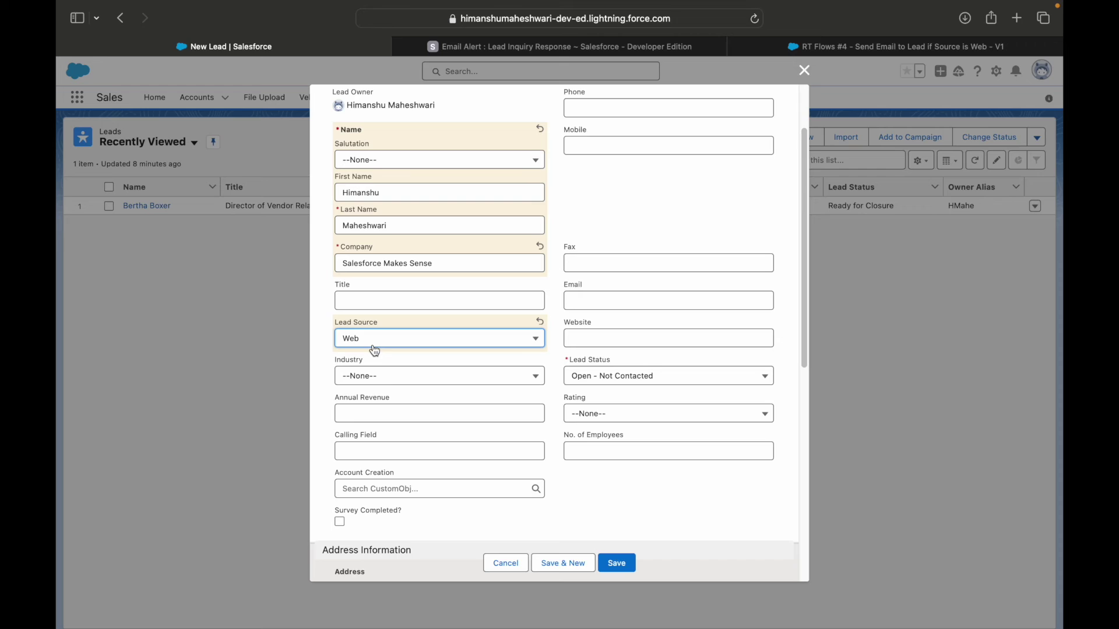
left_click(601, 300)
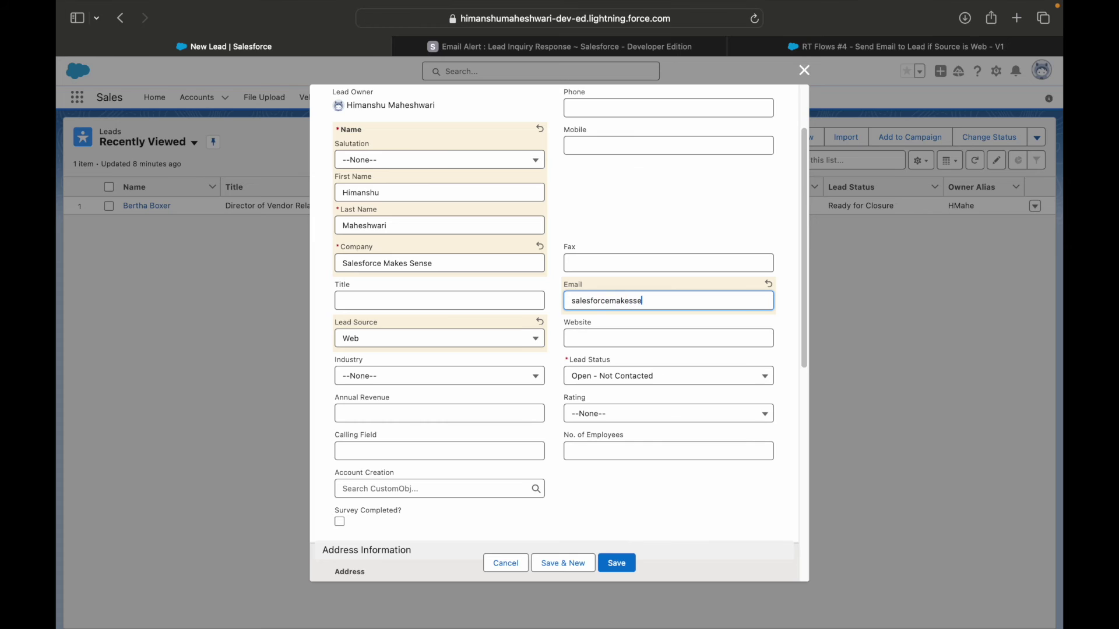
double_click(648, 309)
left_click(649, 190)
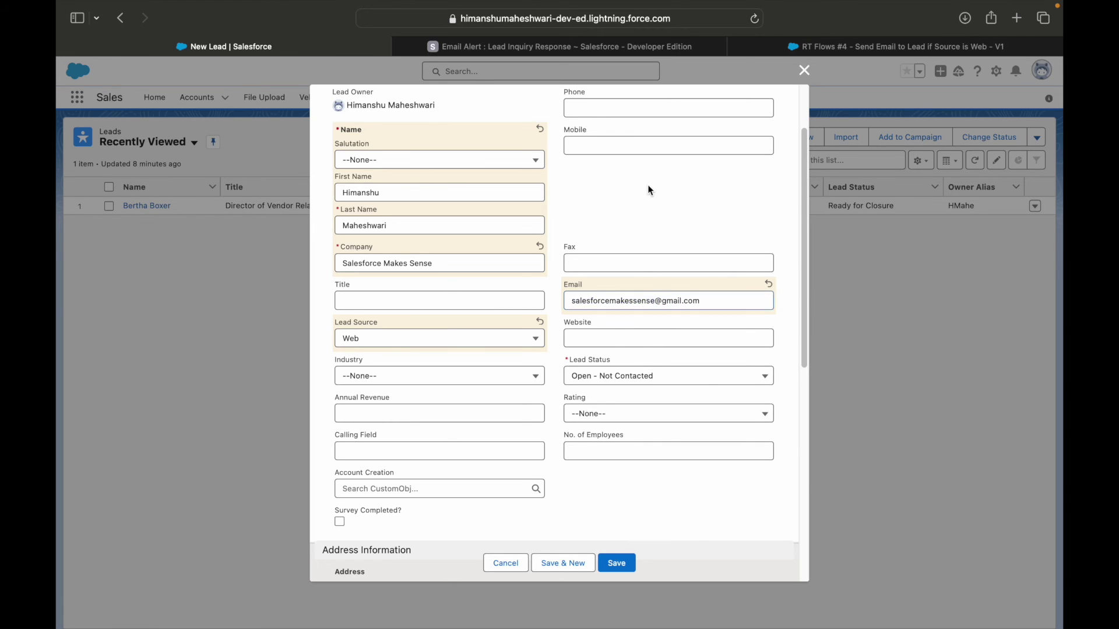
scroll(622, 367, "down", 8)
left_click(617, 563)
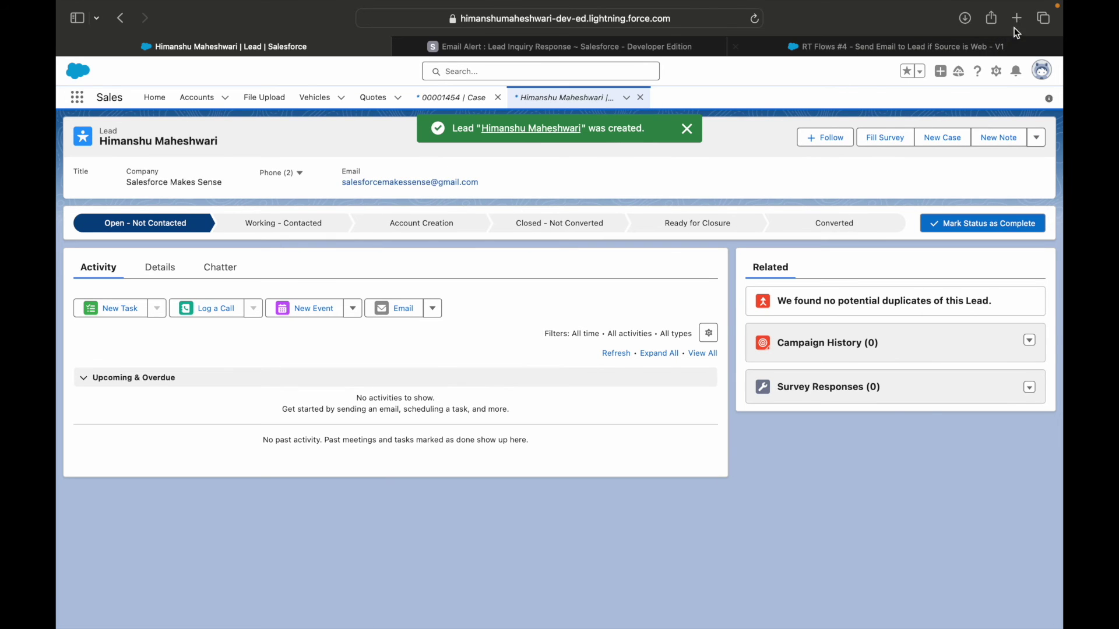
Step: Open Gmail in a new tab and read the 'Thank you for signing up!' email
left_click(1022, 23)
type("gmail.google.com")
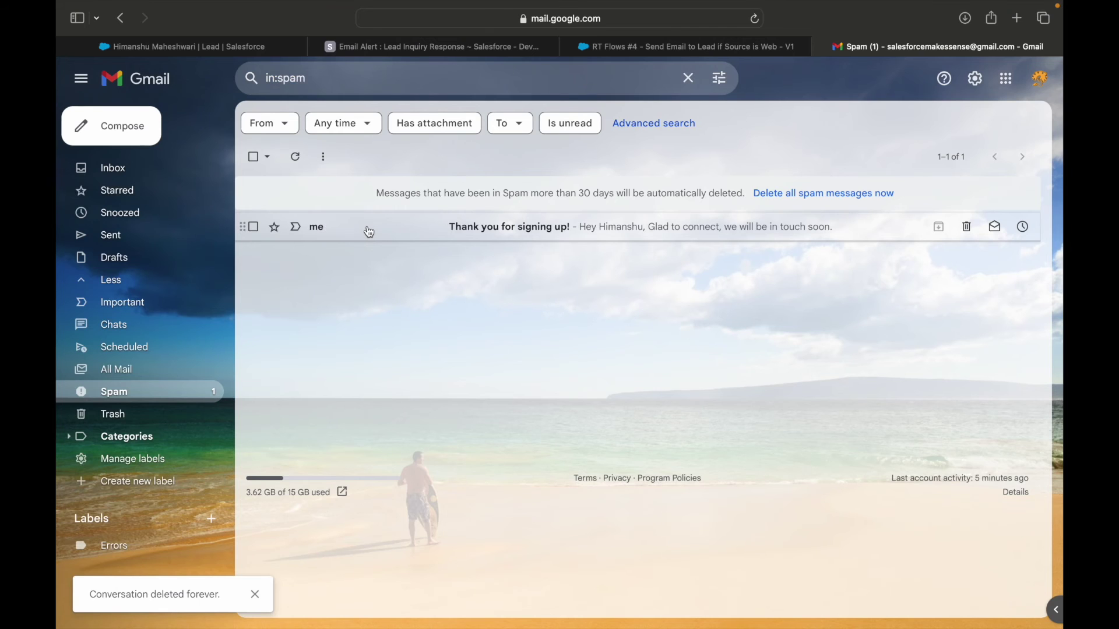
left_click(488, 233)
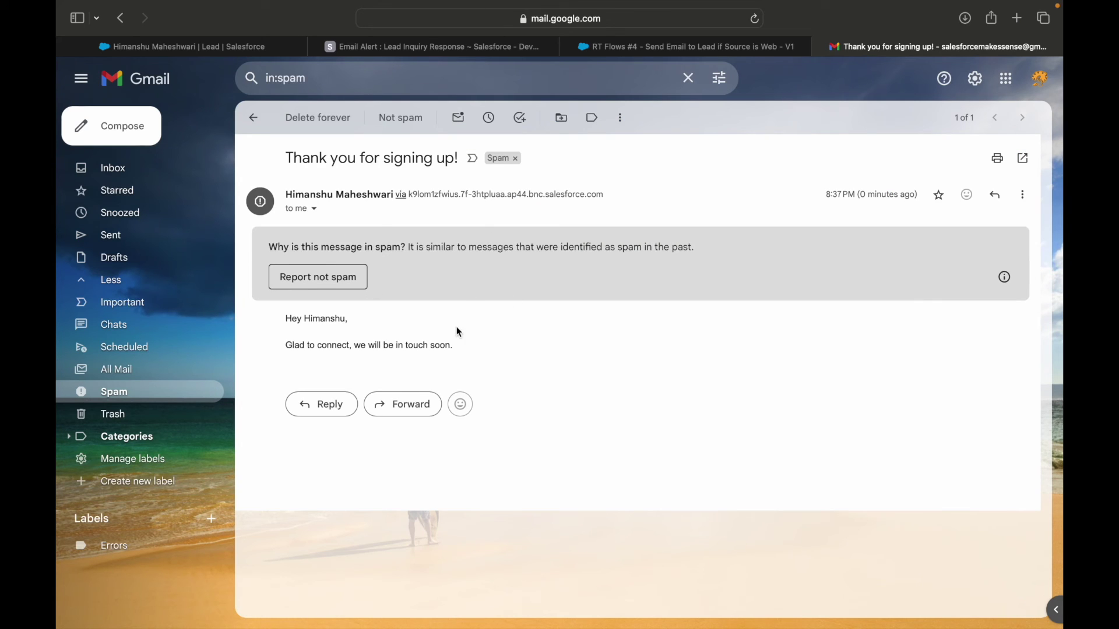
double_click(338, 319)
left_click_drag(305, 347, 379, 348)
left_click(396, 348)
left_click(446, 347)
left_click_drag(314, 161, 285, 158)
left_click(443, 157)
Step: Return to the Keynote Use Case 4 slide and review its Industry challenge
key("ctrl+Right")
double_click(418, 387)
left_click(532, 384)
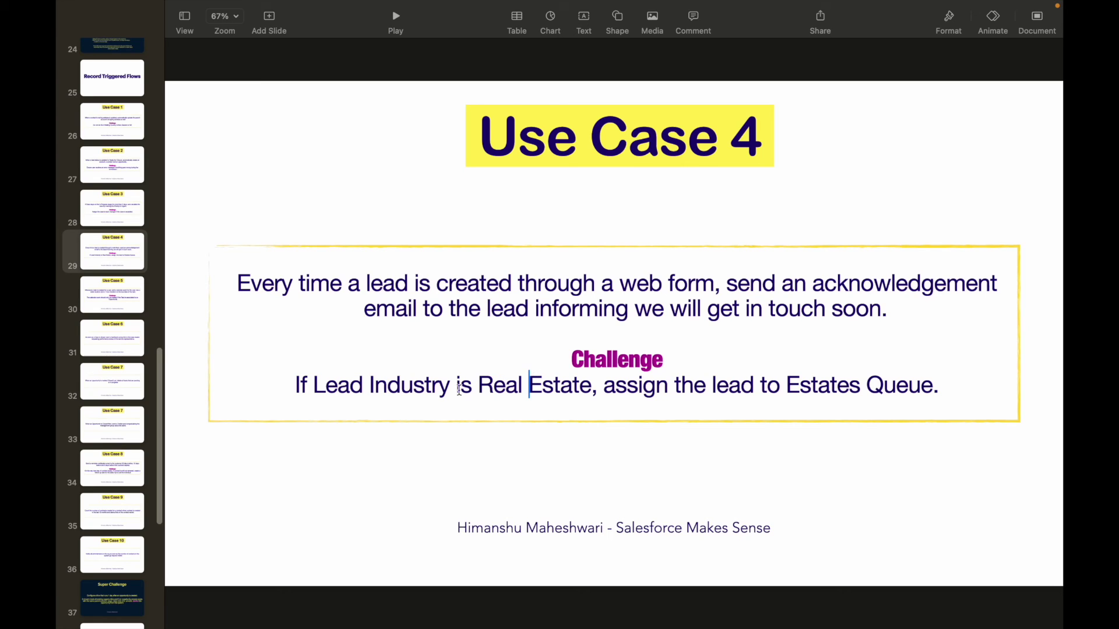
double_click(421, 388)
left_click_drag(479, 386, 577, 387)
left_click(576, 387)
double_click(561, 386)
left_click_drag(709, 386, 927, 387)
left_click(757, 387)
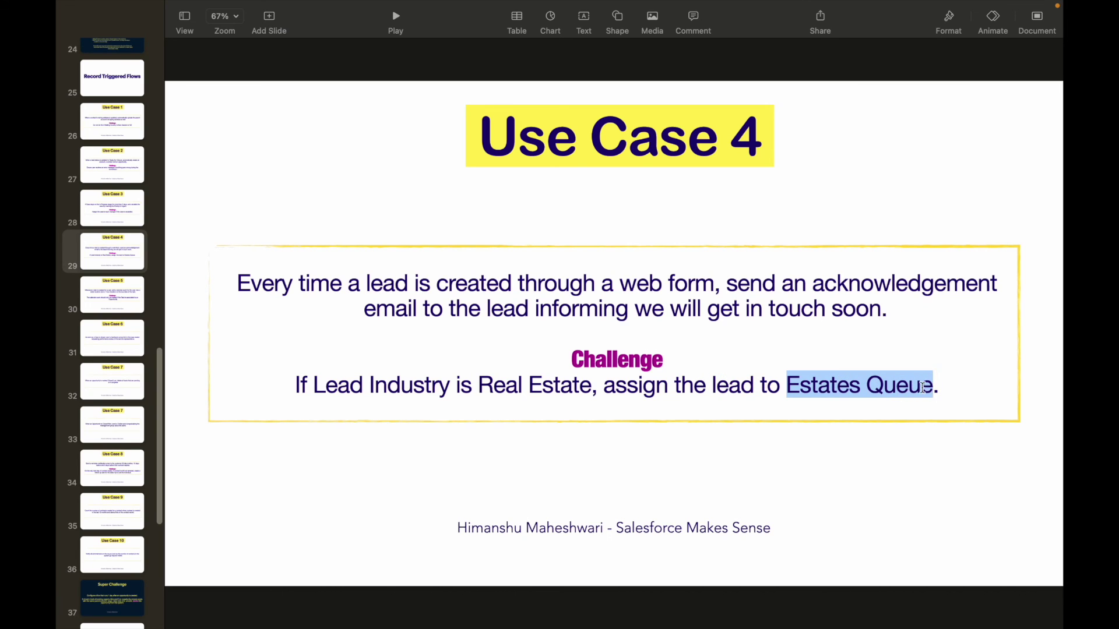
left_click(907, 384)
double_click(844, 388)
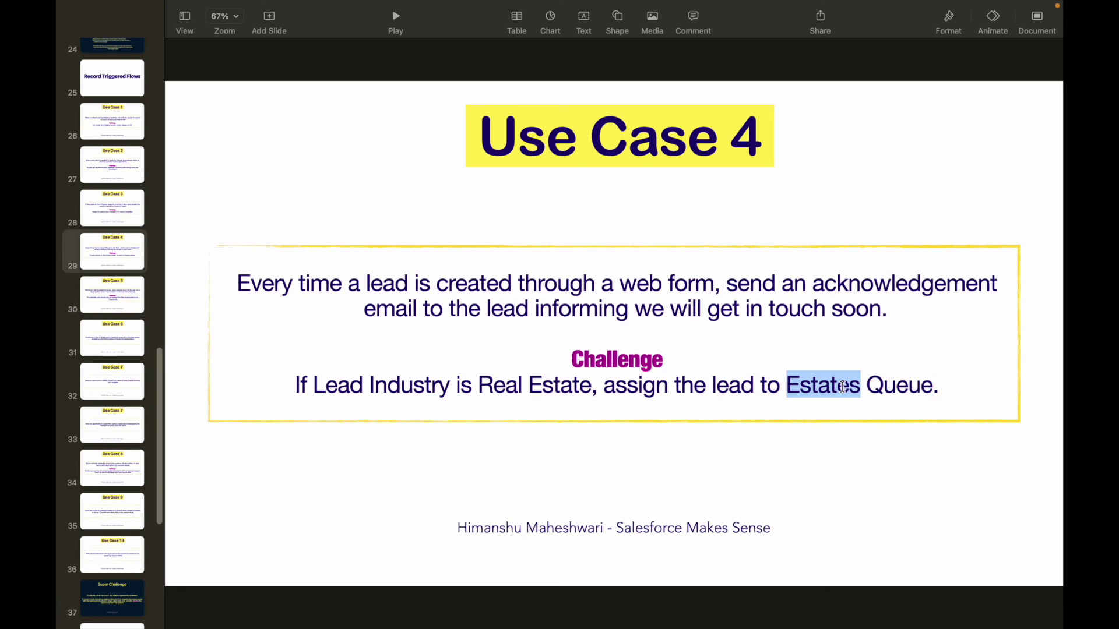
double_click(751, 384)
left_click(796, 386)
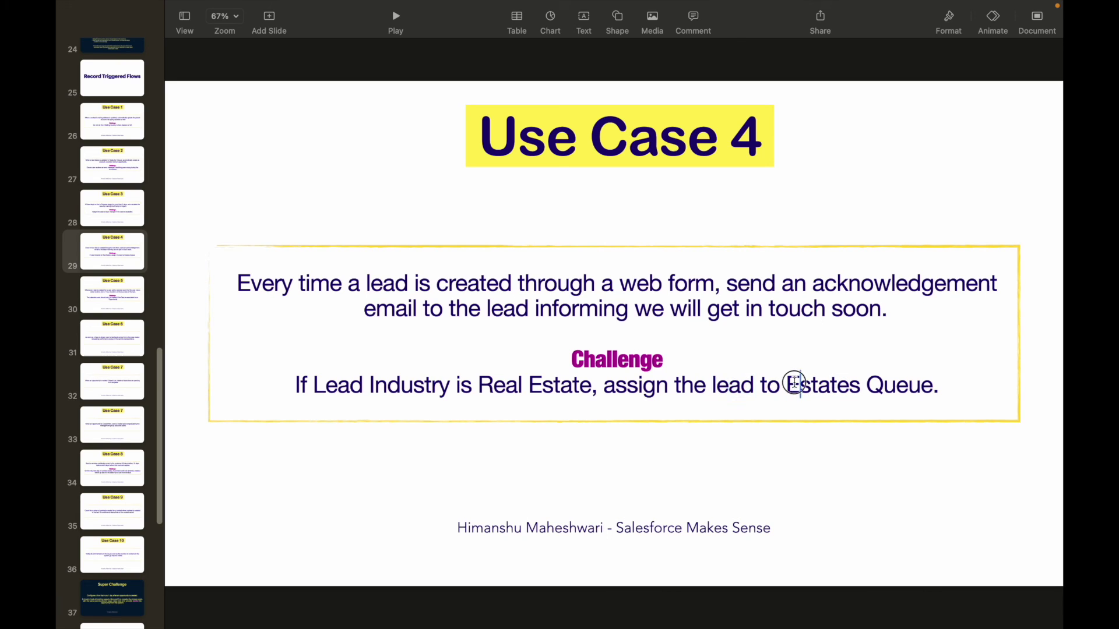
left_click(933, 385)
mouse_move(563, 3)
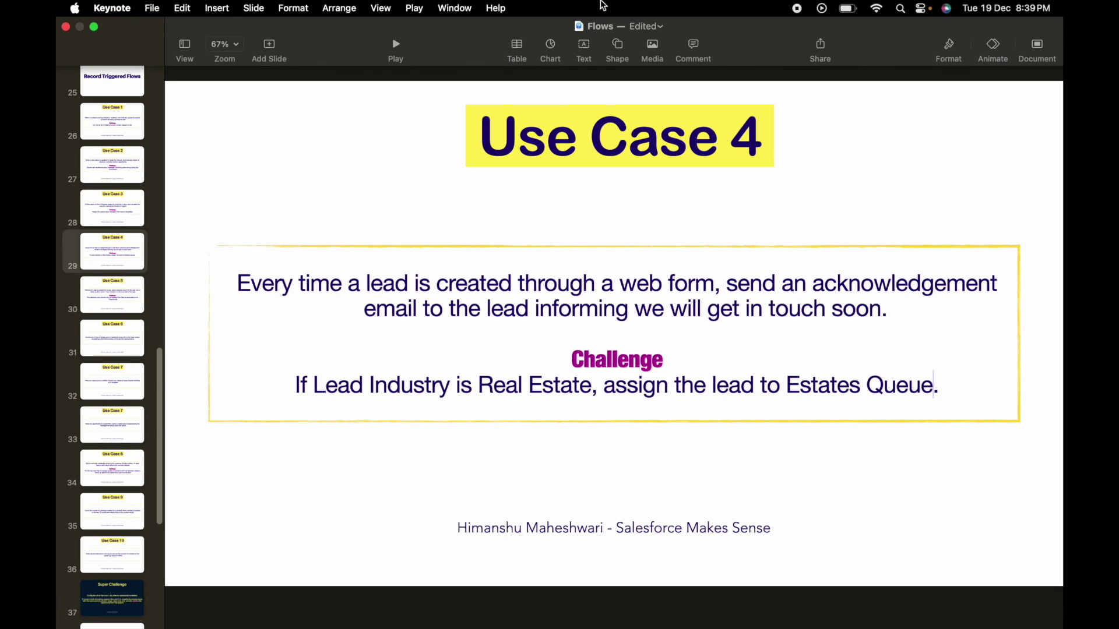